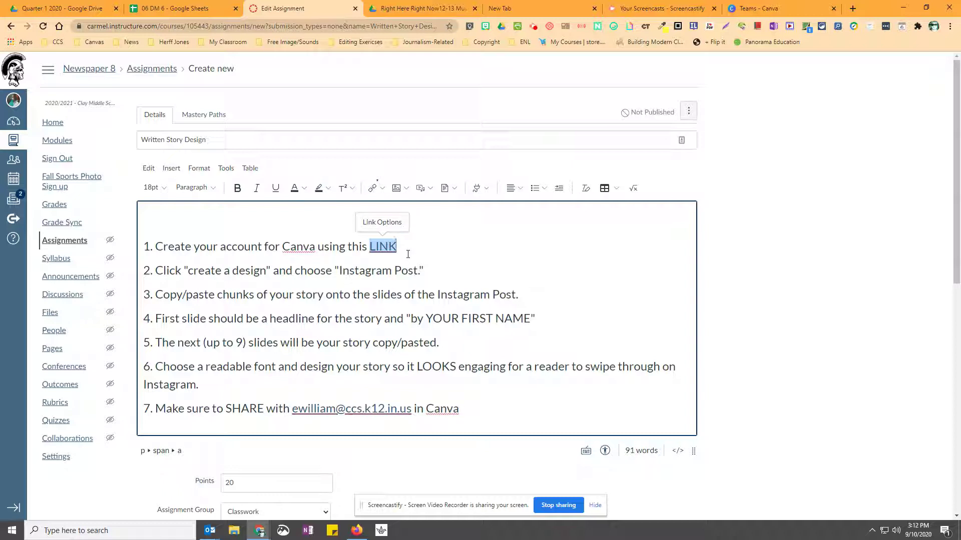
Review the seven instructions of the Written Story Design assignment, from creating the Canva account to sharing the finished design.
{"action": "triple_click", "coordinate": [278, 252]}
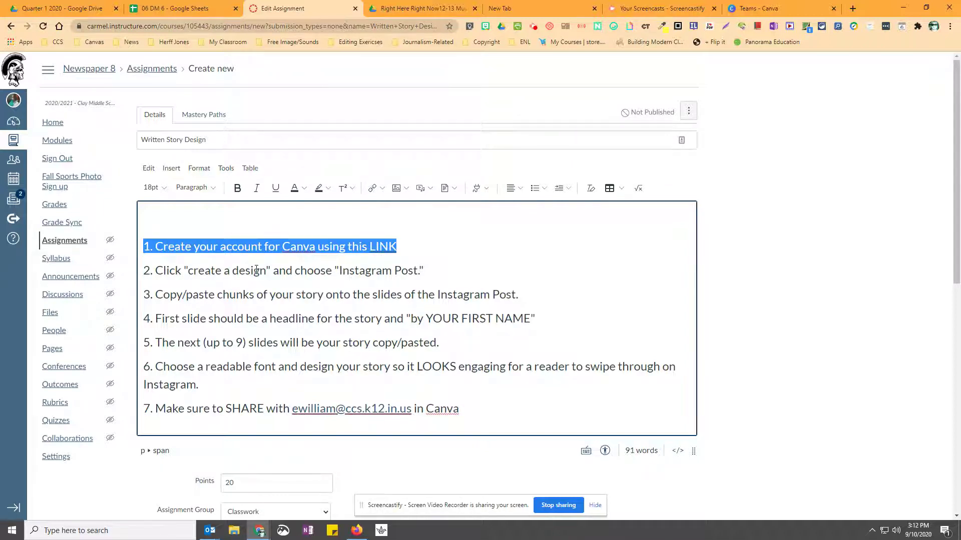
{"action": "triple_click", "coordinate": [257, 268]}
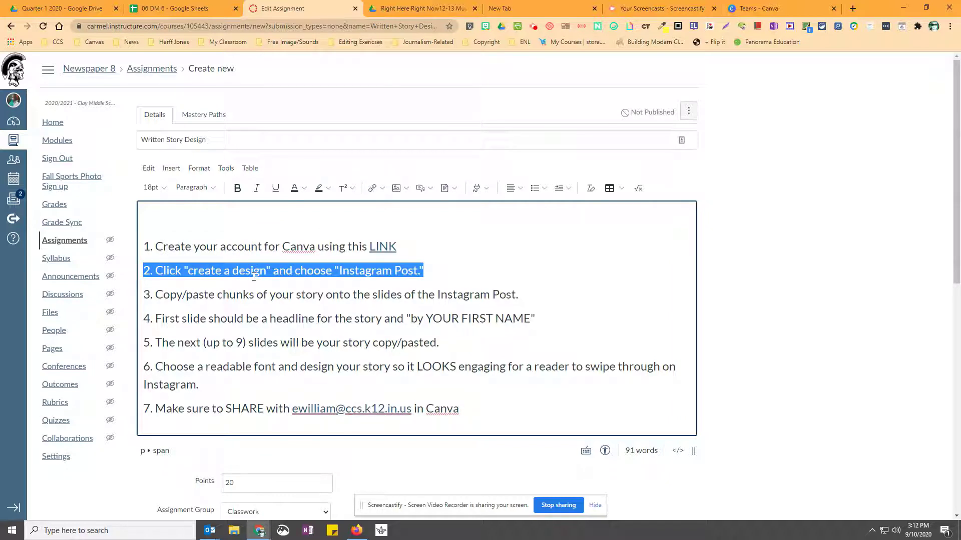
{"action": "double_click", "coordinate": [237, 293]}
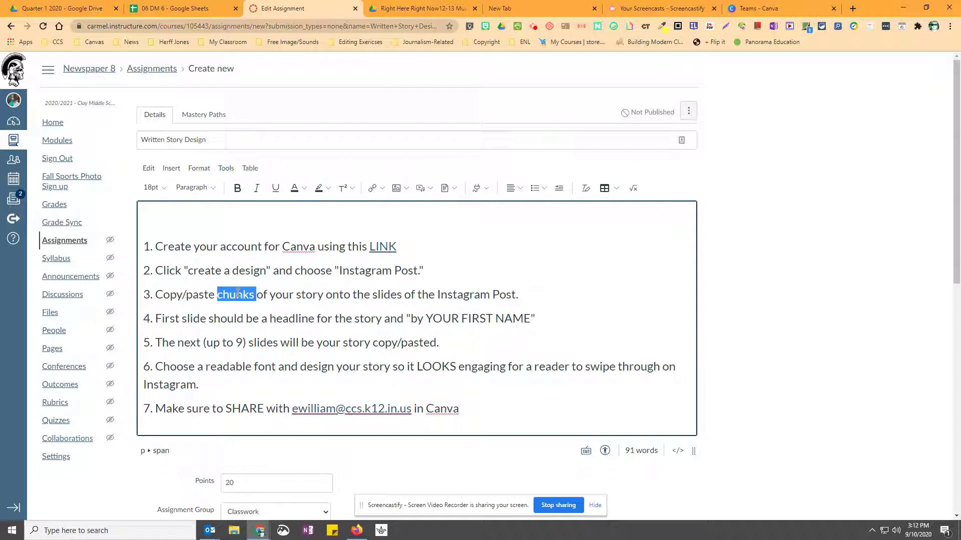
{"action": "triple_click", "coordinate": [238, 293]}
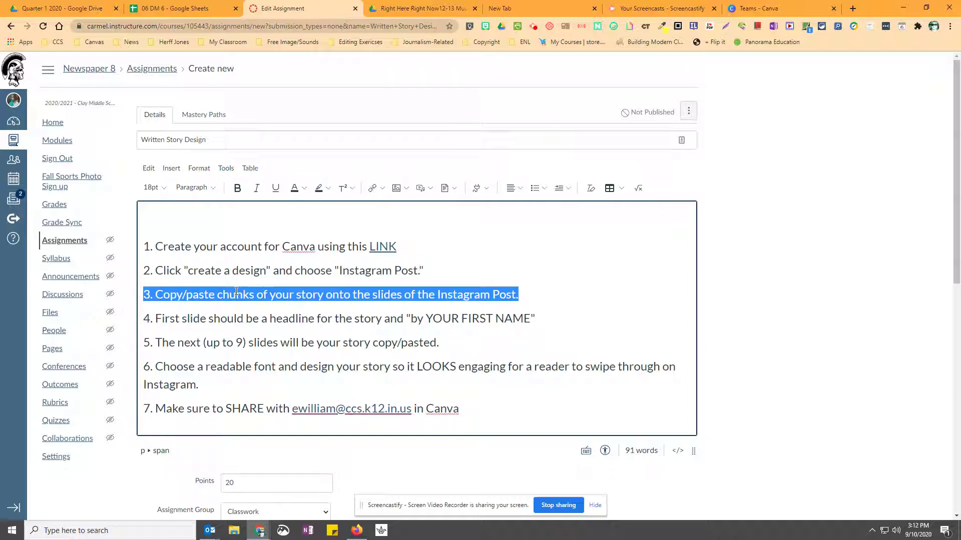
{"action": "double_click", "coordinate": [232, 319]}
{"action": "left_click", "coordinate": [233, 319]}
{"action": "double_click", "coordinate": [290, 319]}
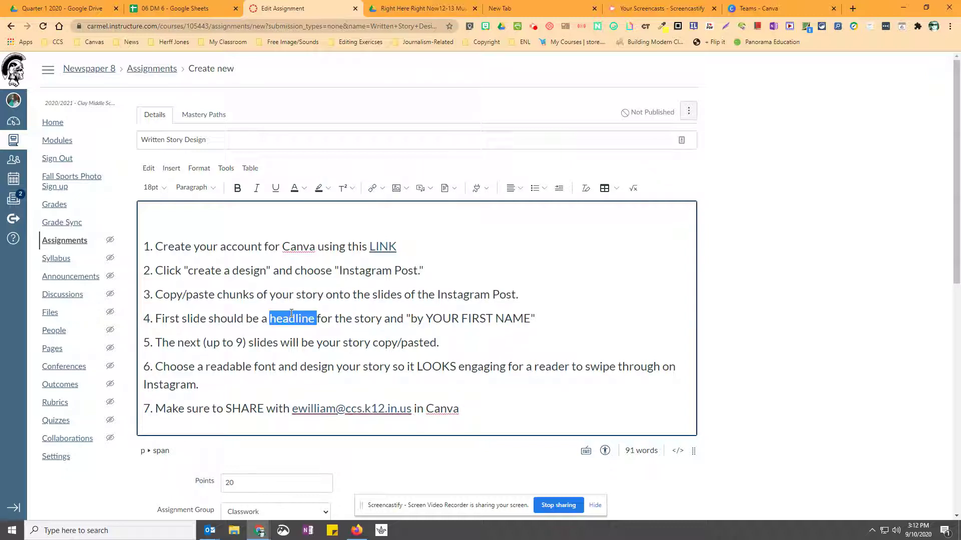
{"action": "left_click_drag", "start_coordinate": [412, 319], "coordinate": [530, 316]}
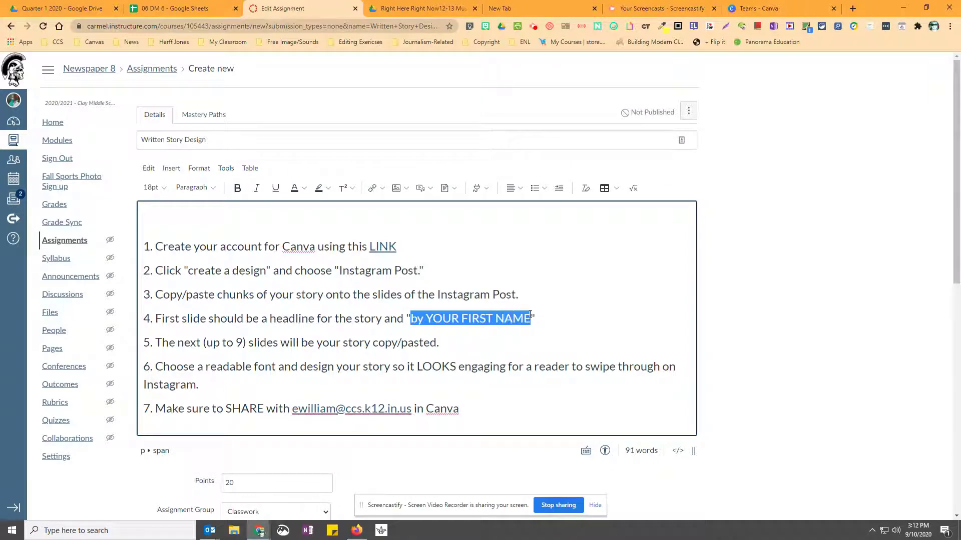
{"action": "left_click_drag", "start_coordinate": [162, 345], "coordinate": [441, 344]}
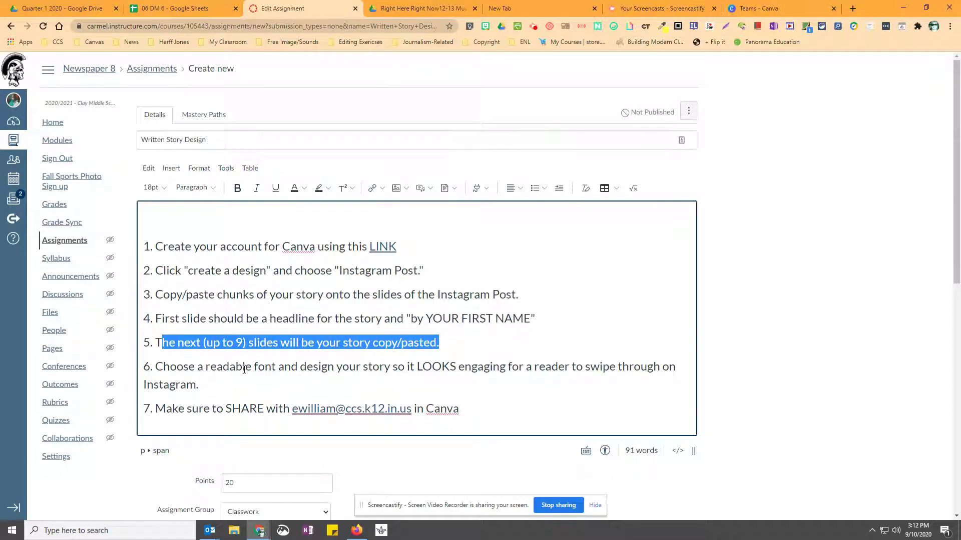
{"action": "left_click_drag", "start_coordinate": [213, 367], "coordinate": [202, 384]}
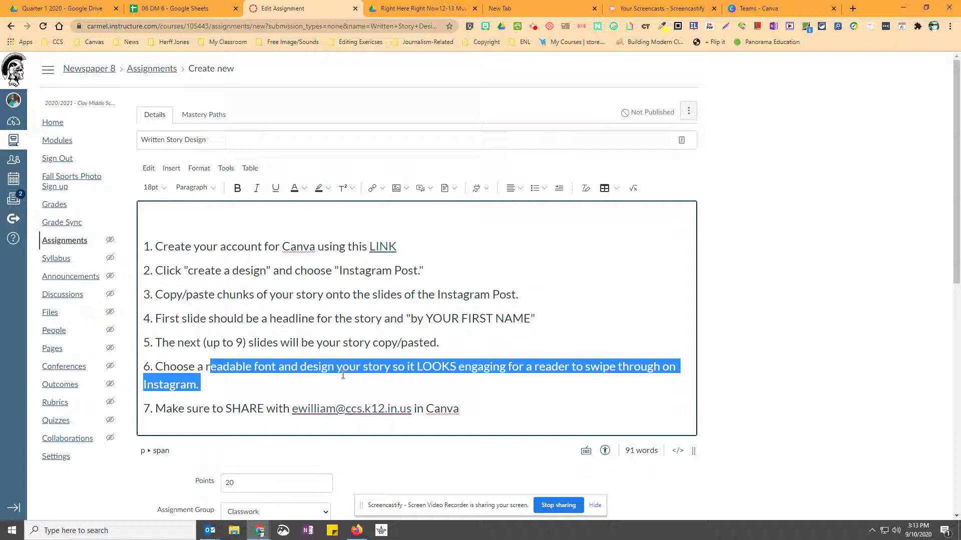
{"action": "triple_click", "coordinate": [265, 408]}
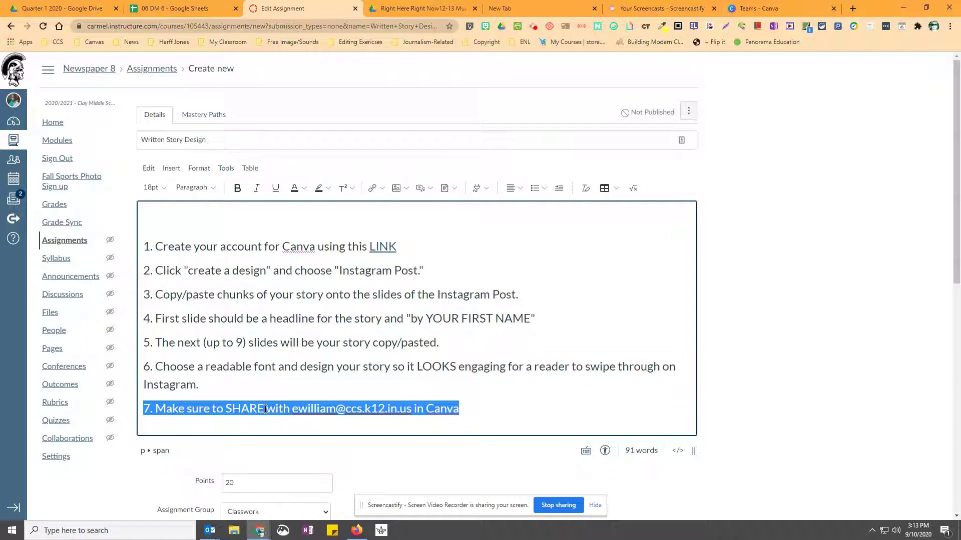
{"action": "left_click", "coordinate": [308, 408]}
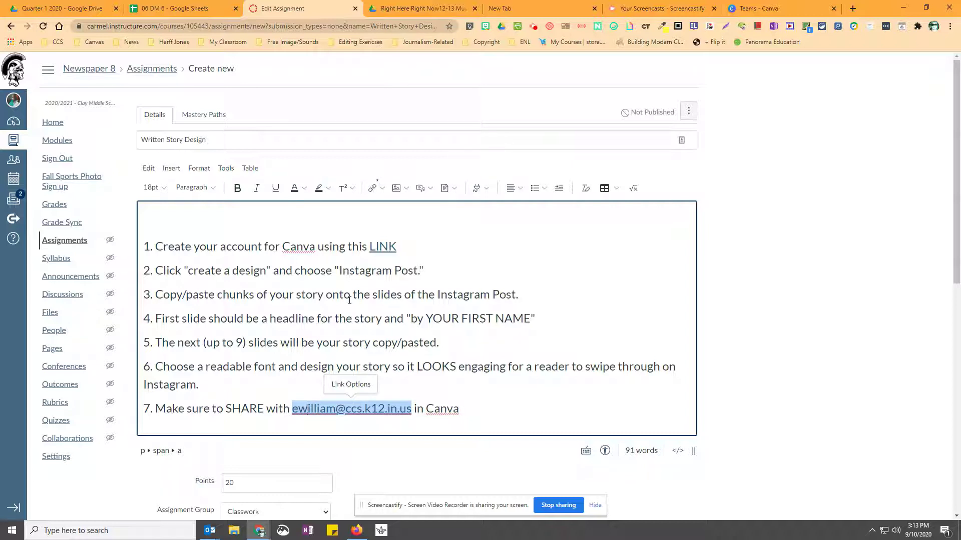
Switch to Google Drive, open the Music Man story PDF in the musical folder and read through it.
{"action": "left_click", "coordinate": [402, 8]}
{"action": "double_click", "coordinate": [227, 203]}
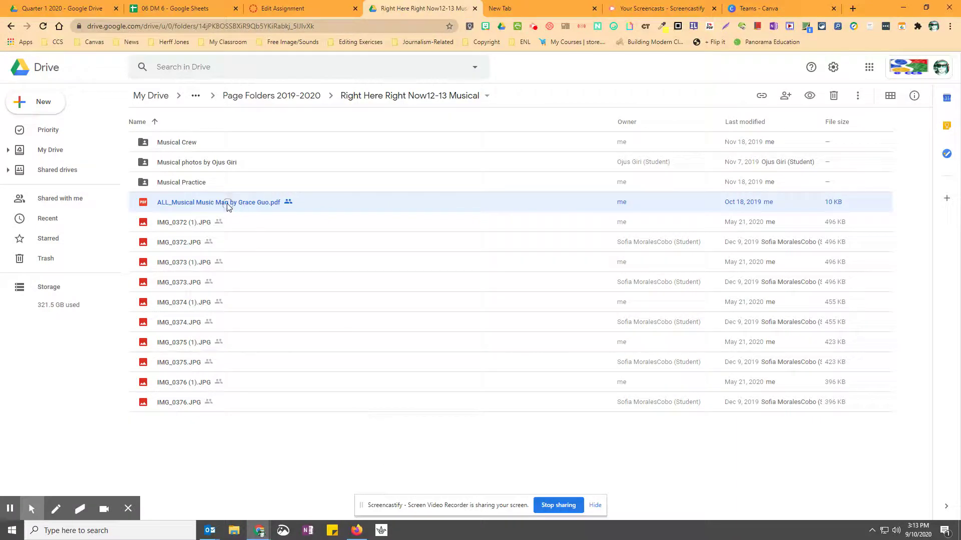
{"action": "scroll", "coordinate": [440, 301], "scroll_direction": "down", "scroll_amount": 10}
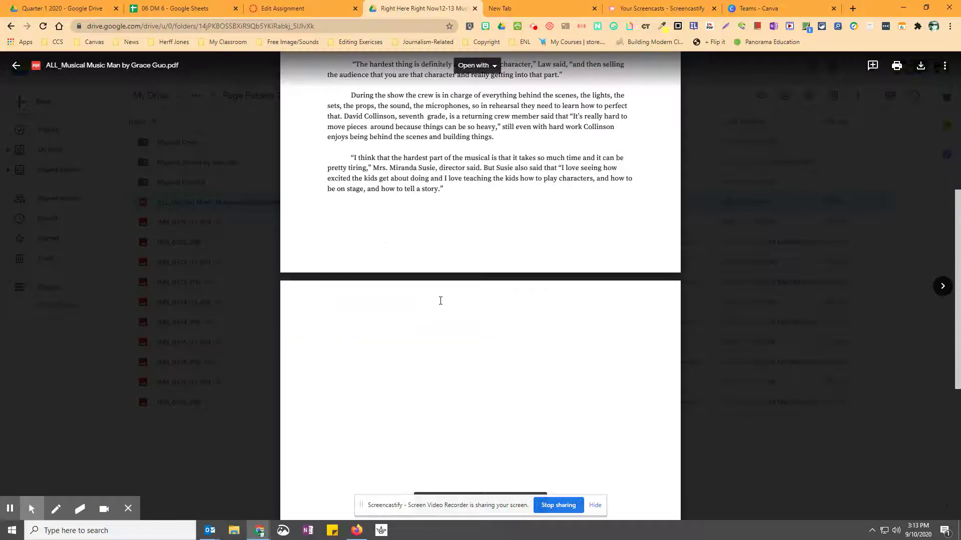
{"action": "scroll", "coordinate": [440, 299], "scroll_direction": "up", "scroll_amount": 10}
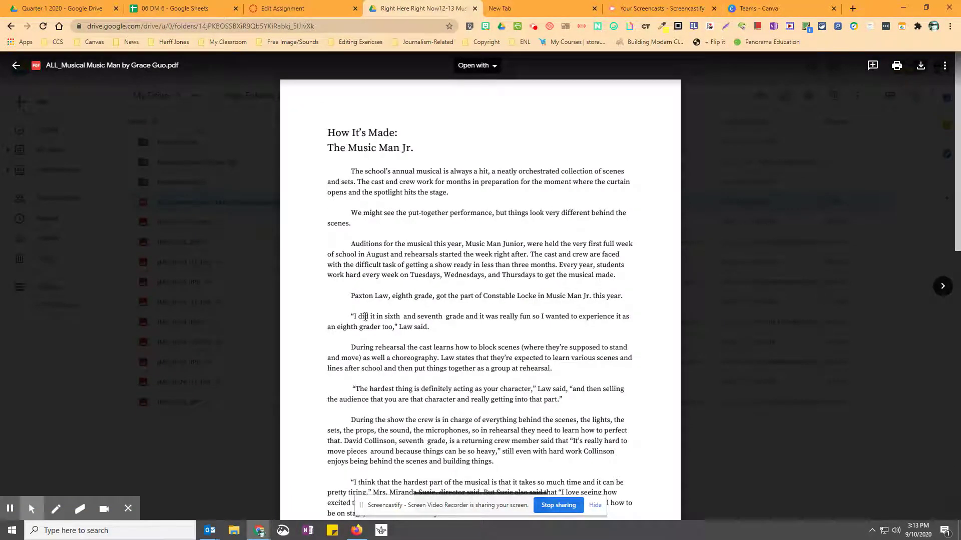
{"action": "scroll", "coordinate": [386, 435], "scroll_direction": "down", "scroll_amount": 1}
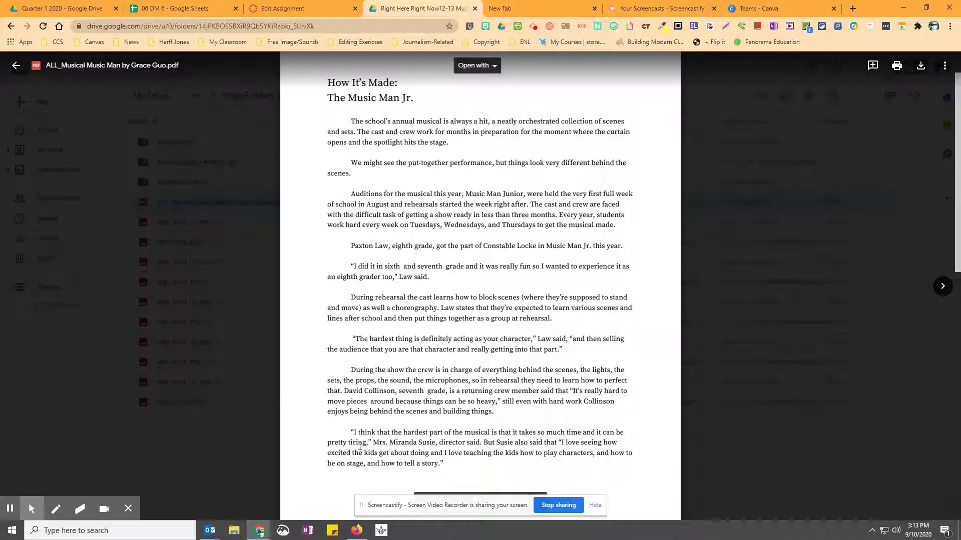
{"action": "scroll", "coordinate": [360, 446], "scroll_direction": "up", "scroll_amount": 1}
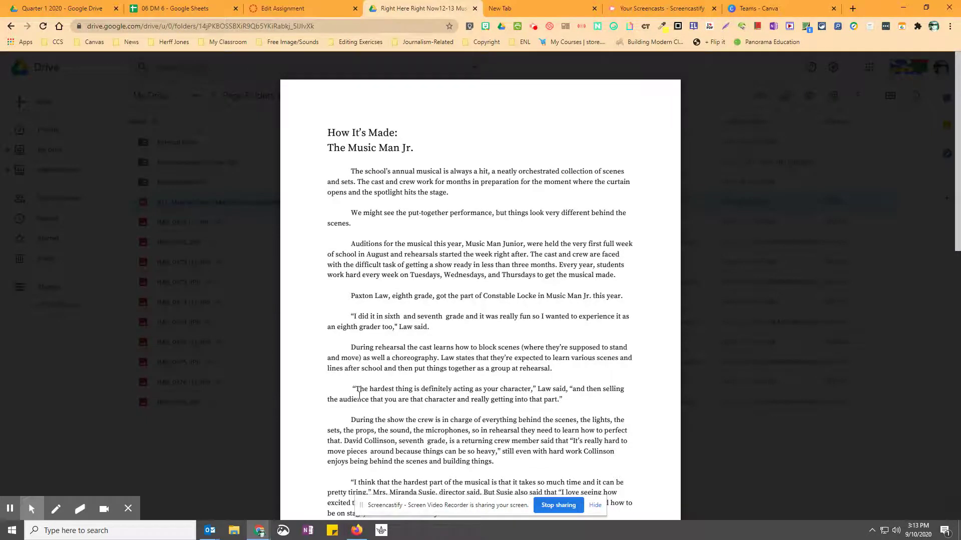
{"action": "scroll", "coordinate": [364, 427], "scroll_direction": "down", "scroll_amount": 2}
{"action": "scroll", "coordinate": [370, 398], "scroll_direction": "up", "scroll_amount": 2}
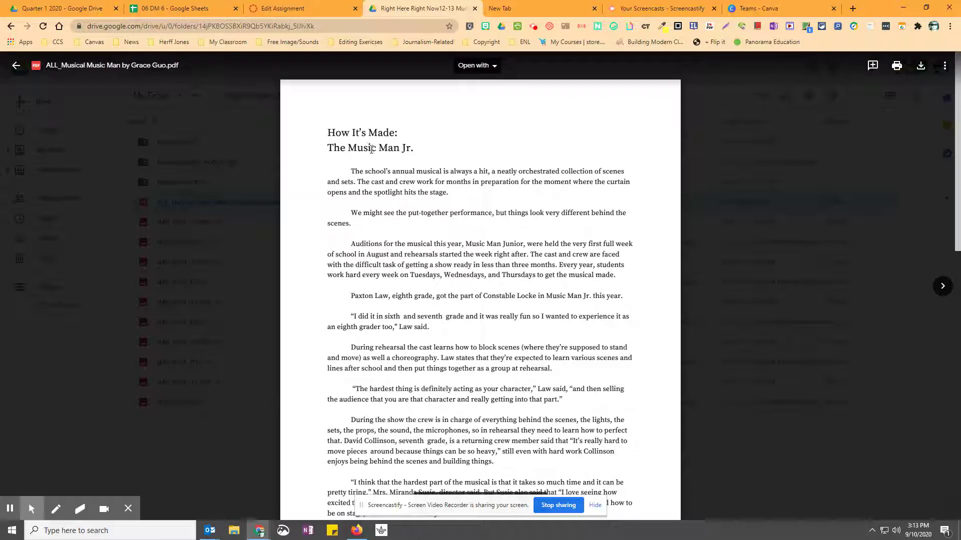
Switch to Canva and create a new blank Instagram Post design.
{"action": "left_click", "coordinate": [770, 8]}
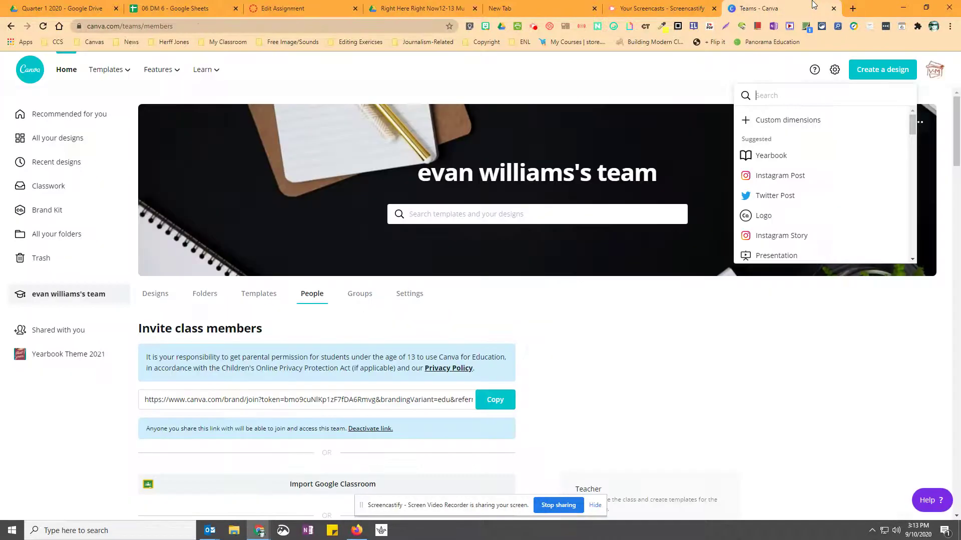
{"action": "left_click", "coordinate": [889, 306]}
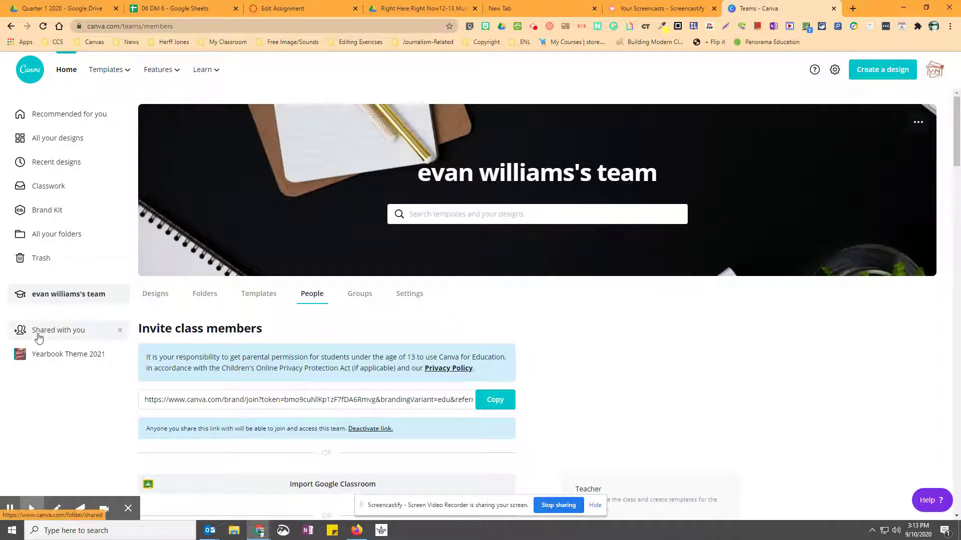
{"action": "left_click", "coordinate": [872, 70]}
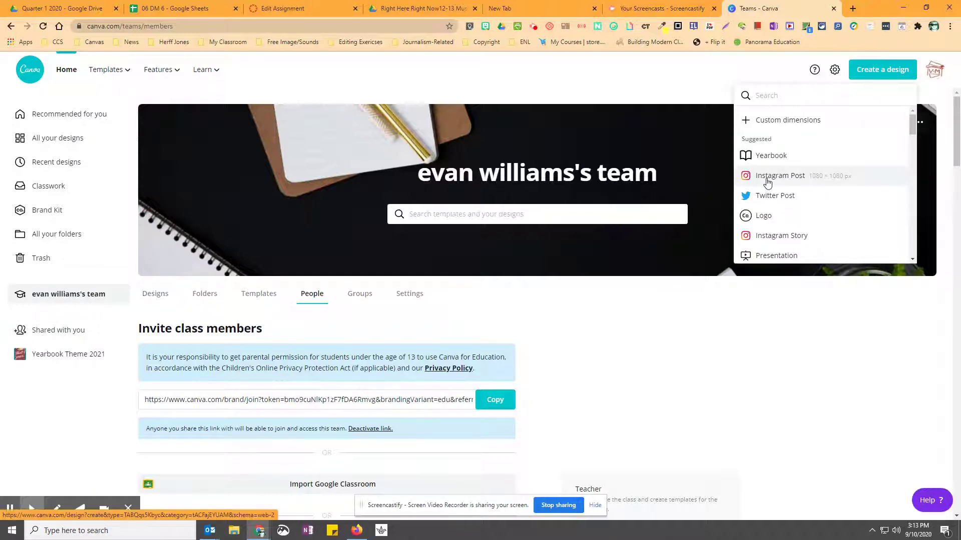
{"action": "left_click", "coordinate": [767, 176]}
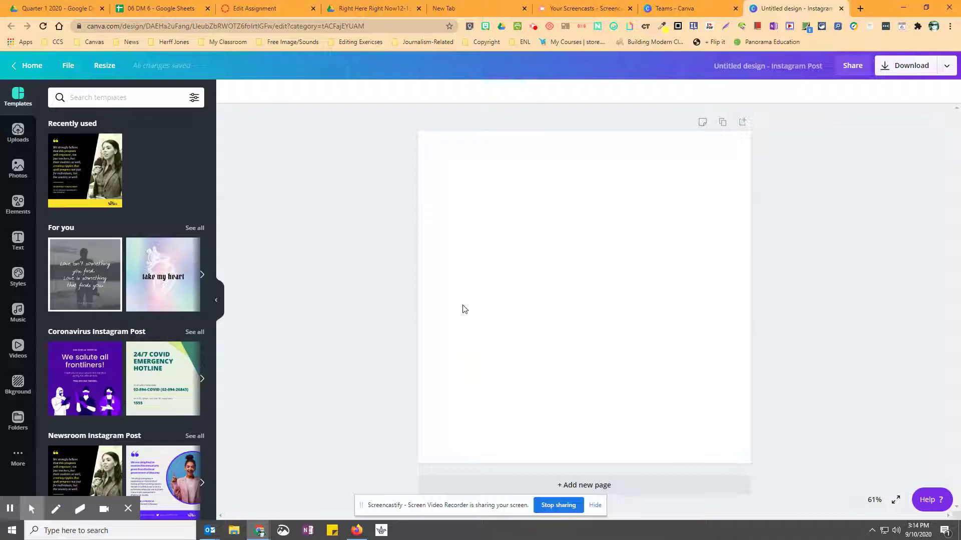
Look through the available page backgrounds, including landscapes, patterns, gradients and abstract images.
{"action": "left_click", "coordinate": [18, 384]}
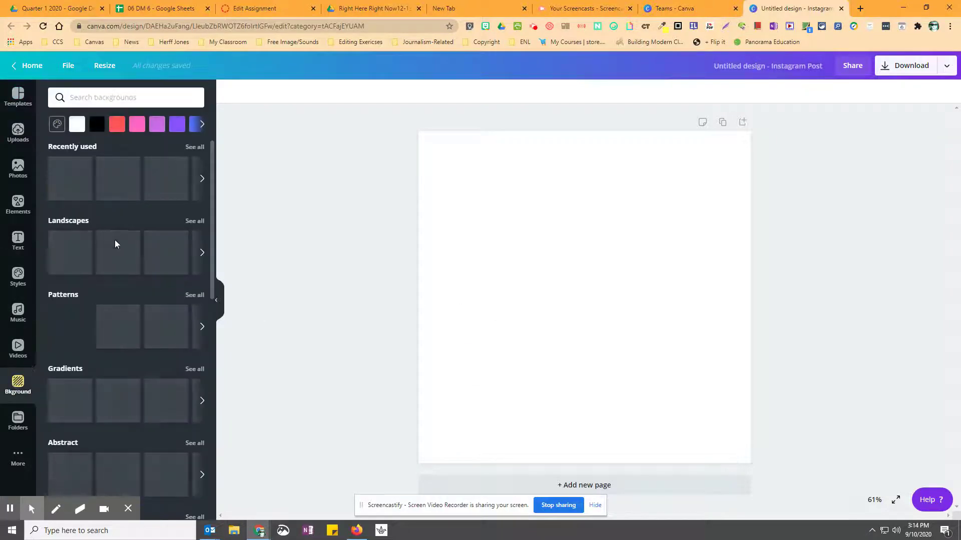
{"action": "scroll", "coordinate": [188, 322], "scroll_direction": "down", "scroll_amount": 4}
{"action": "scroll", "coordinate": [188, 321], "scroll_direction": "down", "scroll_amount": 15}
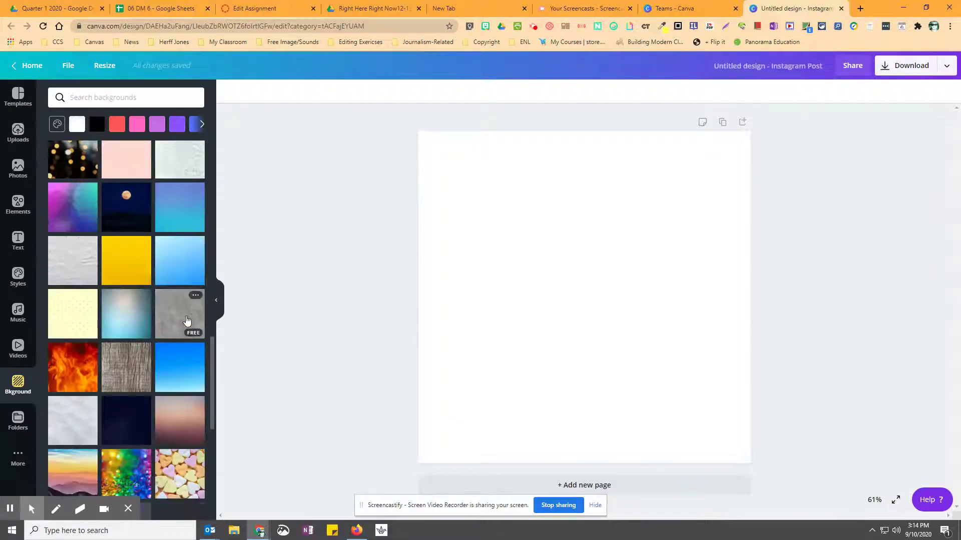
{"action": "scroll", "coordinate": [187, 321], "scroll_direction": "down", "scroll_amount": 6}
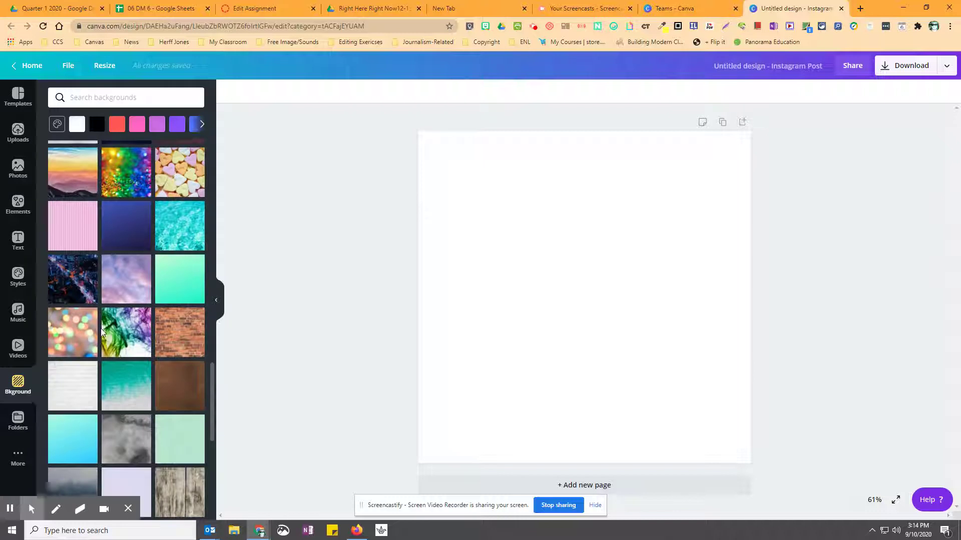
{"action": "scroll", "coordinate": [101, 332], "scroll_direction": "down", "scroll_amount": 3}
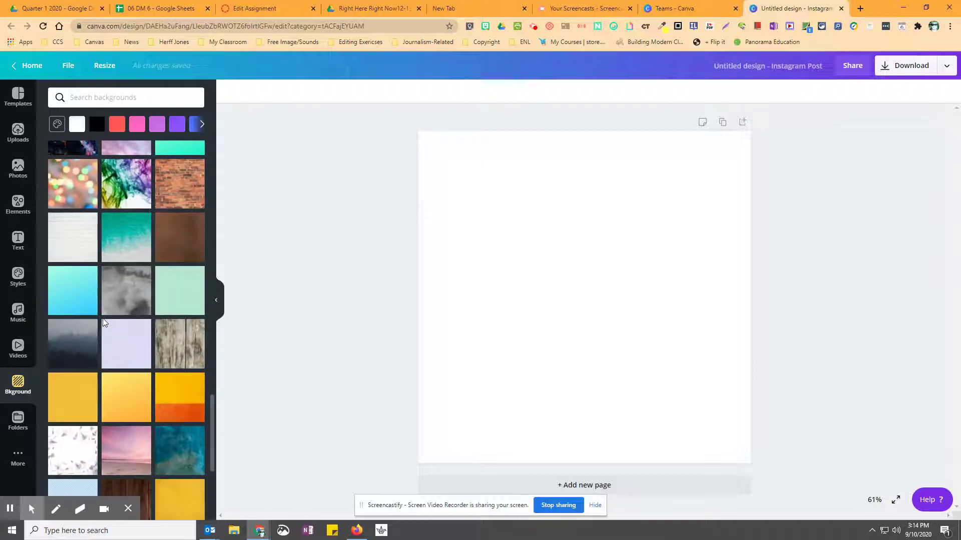
{"action": "scroll", "coordinate": [104, 323], "scroll_direction": "up", "scroll_amount": 10}
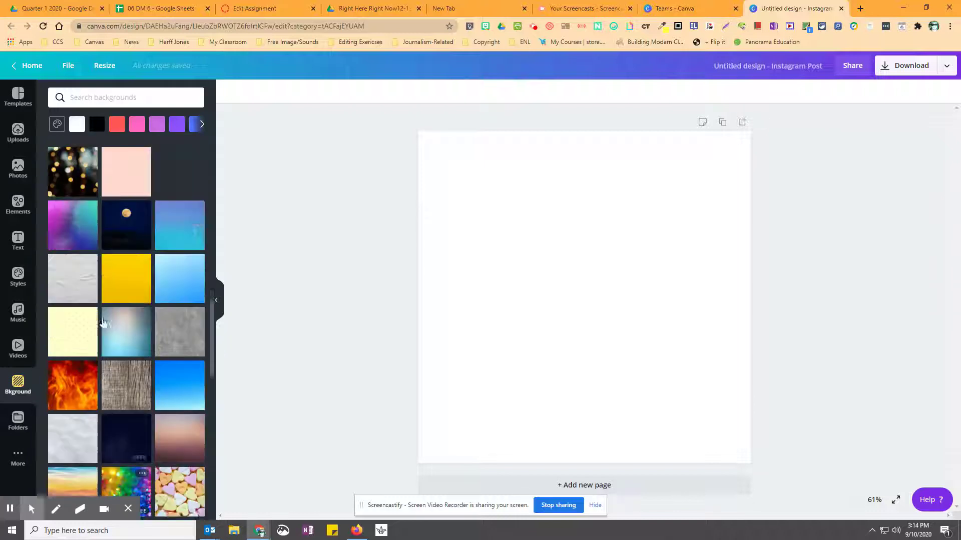
{"action": "scroll", "coordinate": [104, 321], "scroll_direction": "up", "scroll_amount": 15}
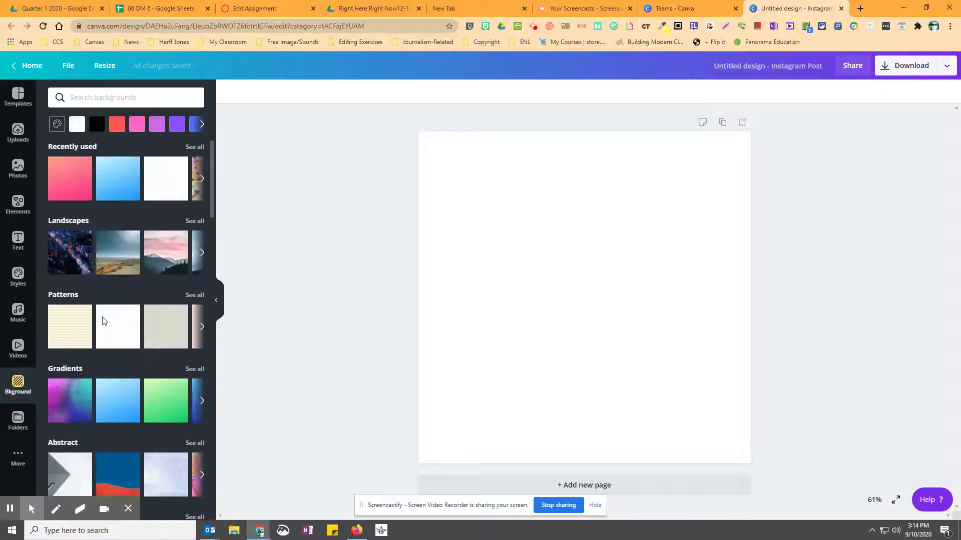
Try the black and light green gradient backgrounds, and set the page background to the dark teal gradient.
{"action": "left_click", "coordinate": [97, 123]}
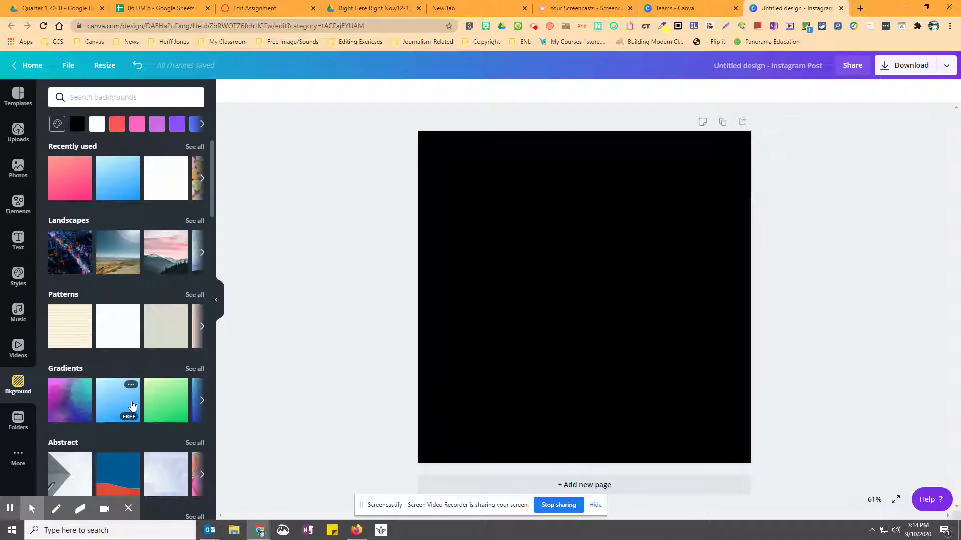
{"action": "left_click", "coordinate": [165, 406]}
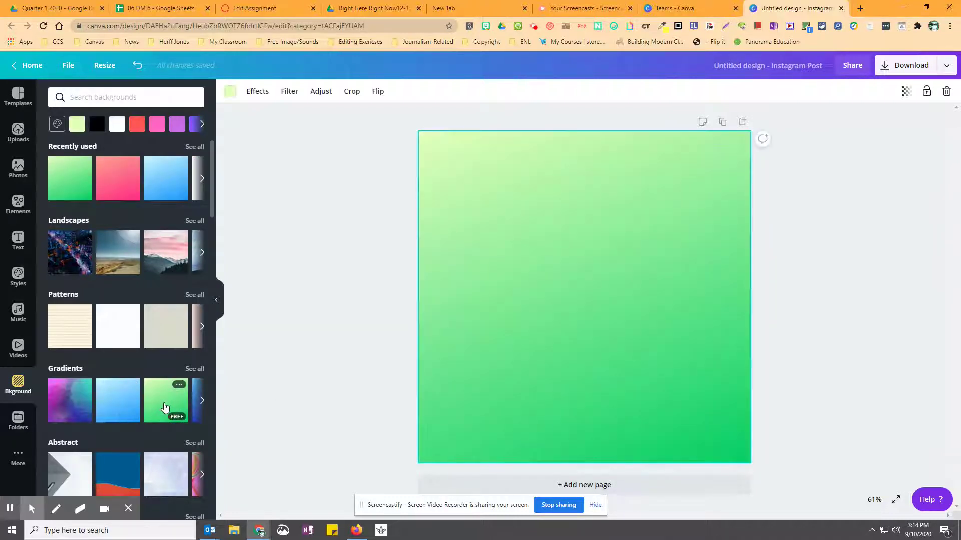
{"action": "left_click", "coordinate": [202, 400]}
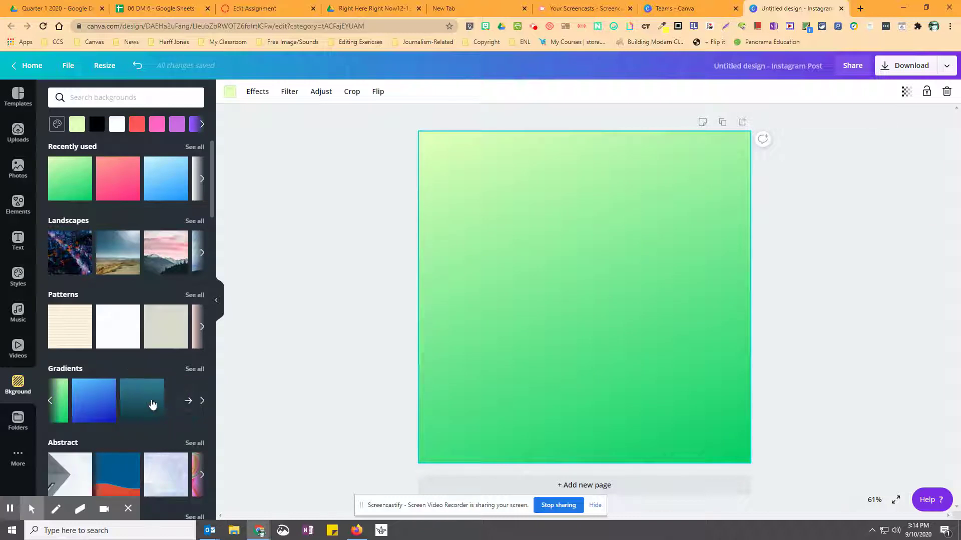
{"action": "left_click", "coordinate": [152, 404]}
Examine the full collection of gradient backgrounds and deselect the page background.
{"action": "left_click", "coordinate": [195, 369]}
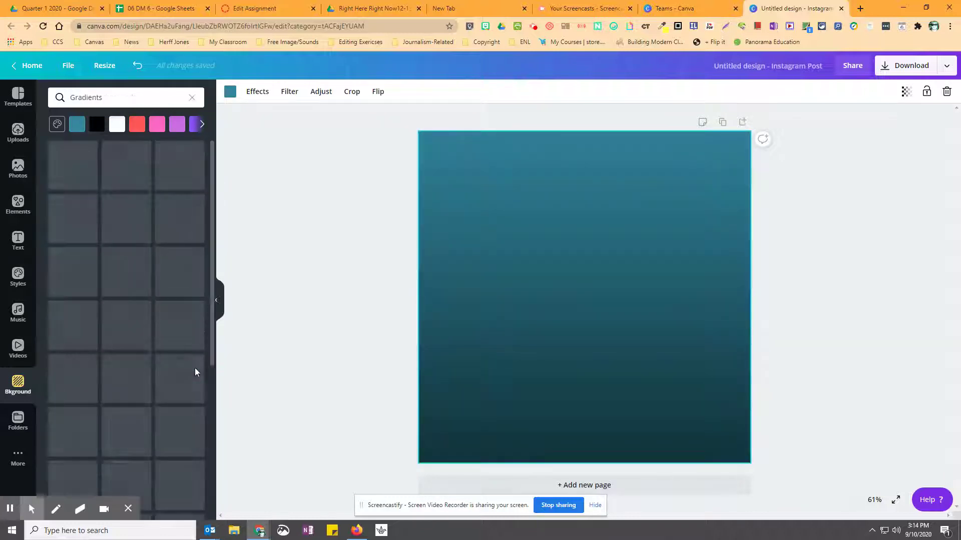
{"action": "scroll", "coordinate": [178, 357], "scroll_direction": "down", "scroll_amount": 4}
{"action": "scroll", "coordinate": [177, 357], "scroll_direction": "up", "scroll_amount": 4}
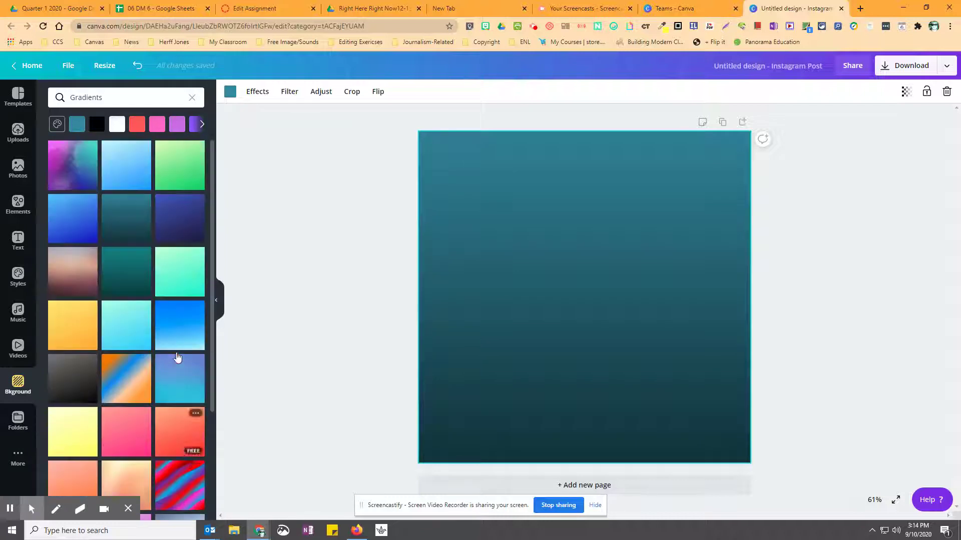
{"action": "left_click", "coordinate": [339, 339]}
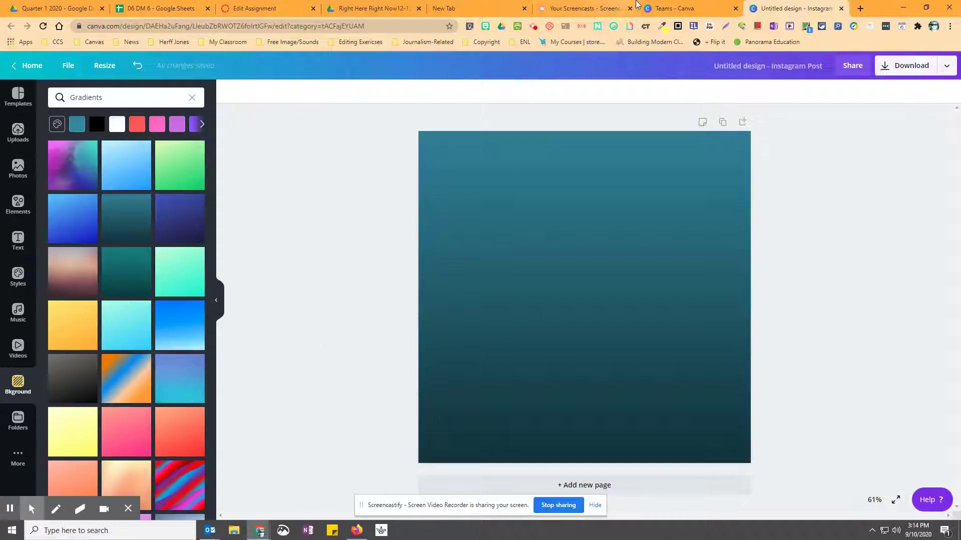
Check the story's headline in the open Google Drive PDF and return to the Canva design.
{"action": "left_click", "coordinate": [475, 8]}
{"action": "left_click", "coordinate": [371, 8]}
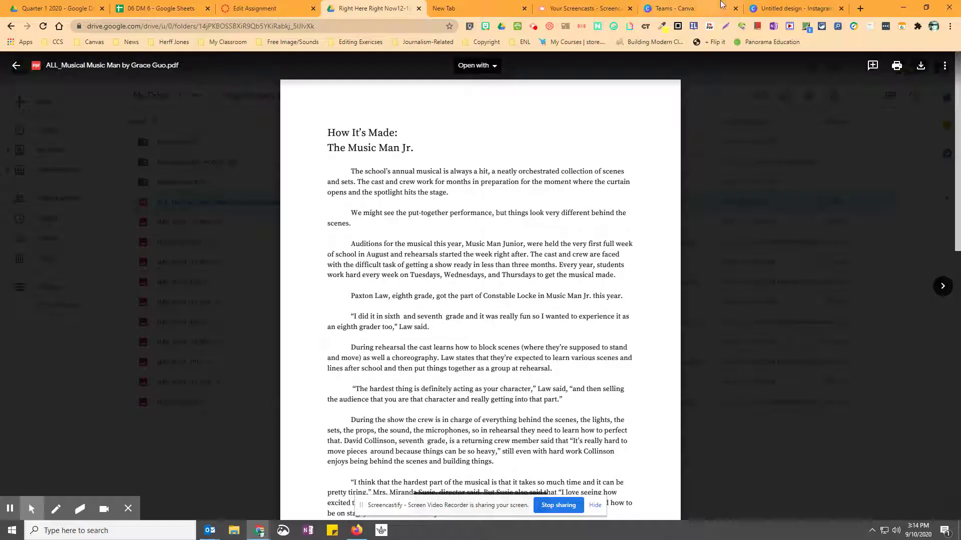
{"action": "left_click", "coordinate": [799, 7]}
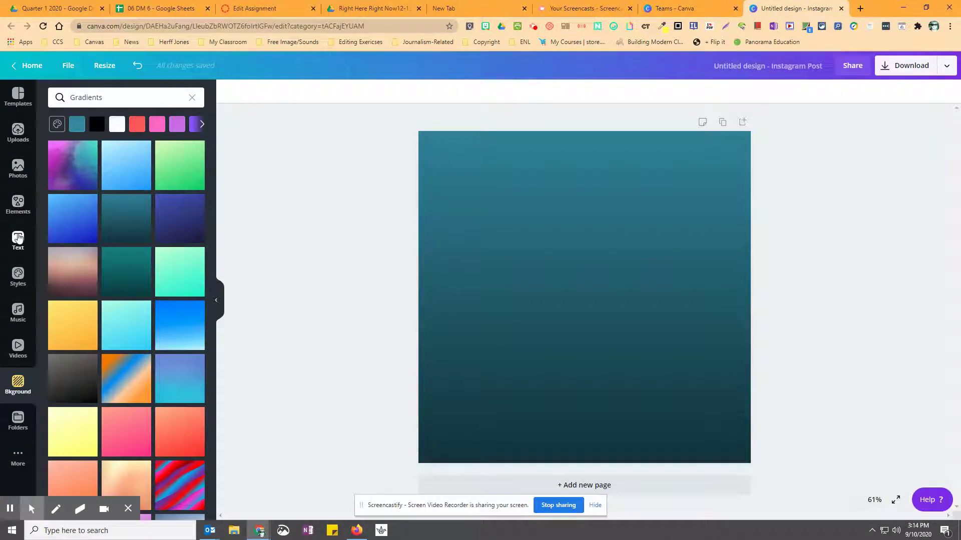
Look through the font combinations, add the "FREE DELIVERY" one and place it slightly above the page's middle.
{"action": "left_click", "coordinate": [18, 238]}
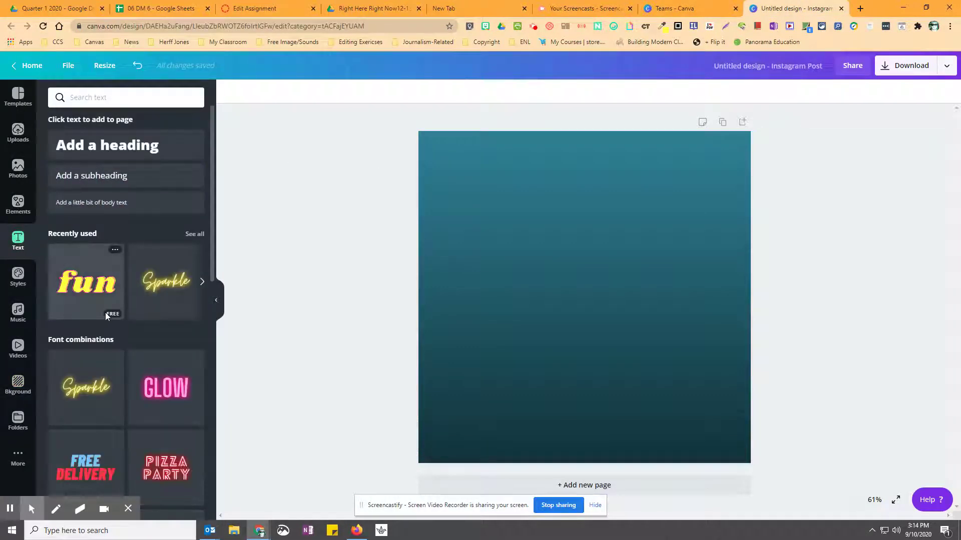
{"action": "scroll", "coordinate": [124, 253], "scroll_direction": "down", "scroll_amount": 7}
{"action": "scroll", "coordinate": [132, 404], "scroll_direction": "down", "scroll_amount": 14}
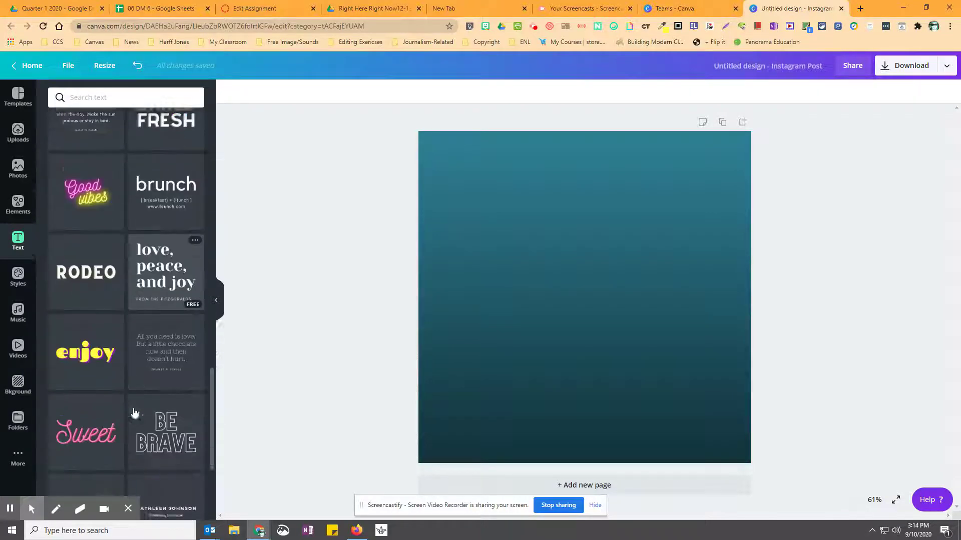
{"action": "scroll", "coordinate": [134, 408], "scroll_direction": "up", "scroll_amount": 20}
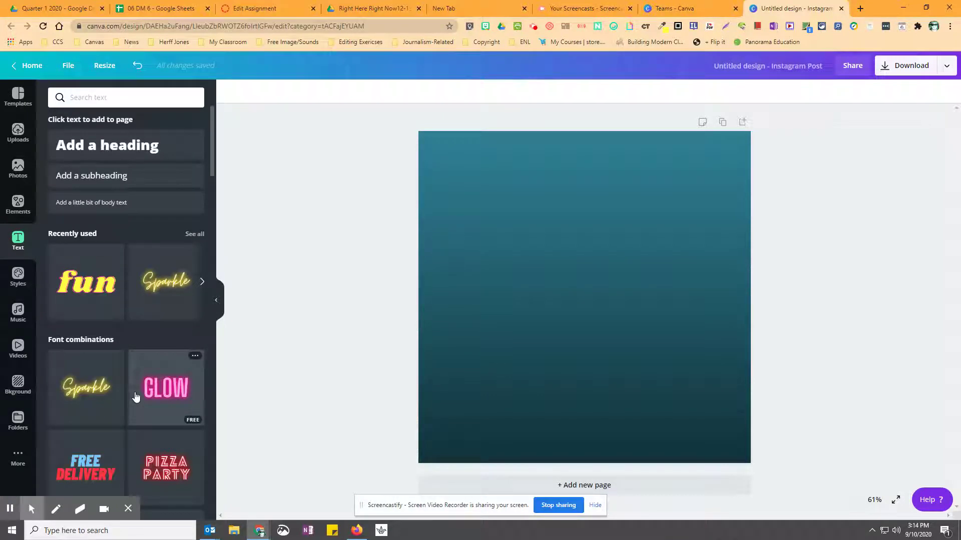
{"action": "left_click", "coordinate": [85, 468]}
{"action": "left_click_drag", "start_coordinate": [548, 278], "coordinate": [551, 257]}
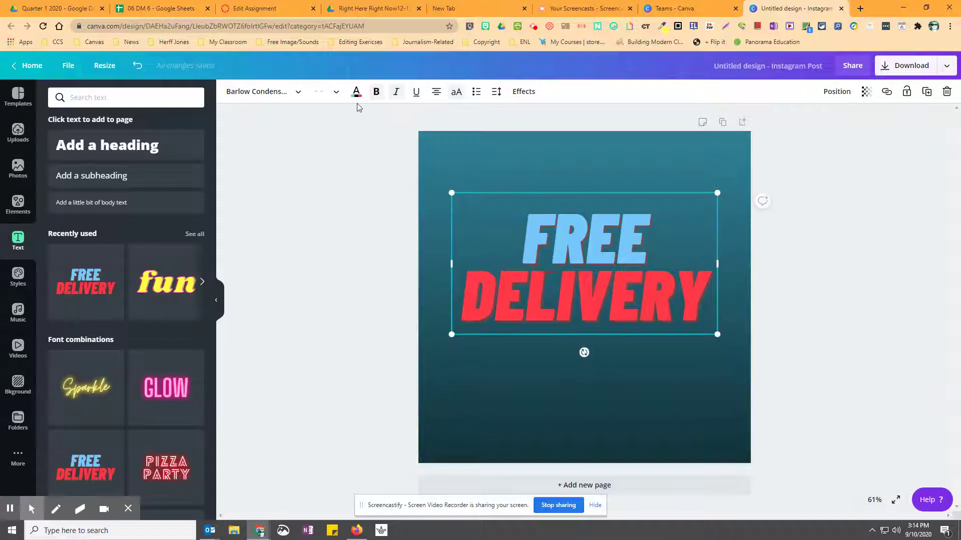
Try red on the "FREE DELIVERY" text and set its color to white.
{"action": "left_click", "coordinate": [356, 92]}
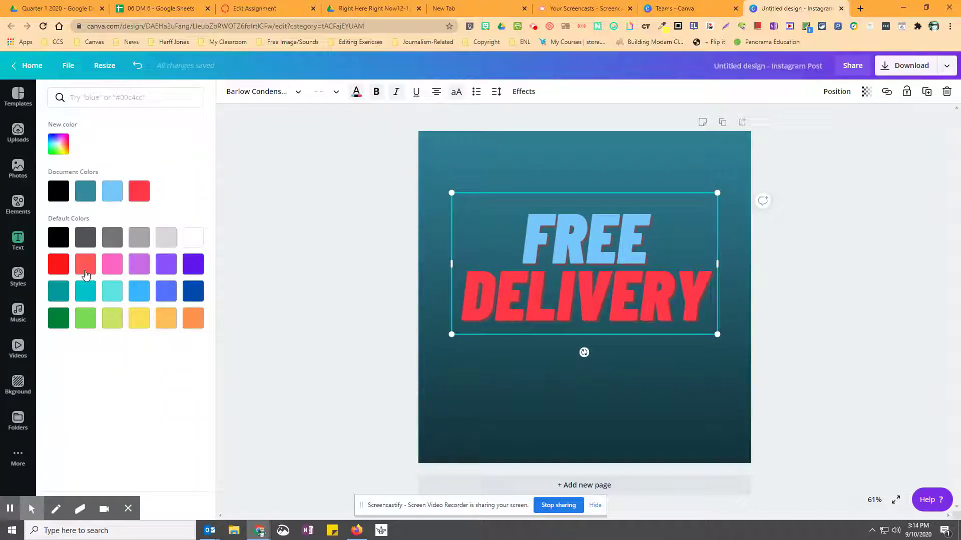
{"action": "left_click", "coordinate": [59, 264]}
{"action": "left_click", "coordinate": [193, 237]}
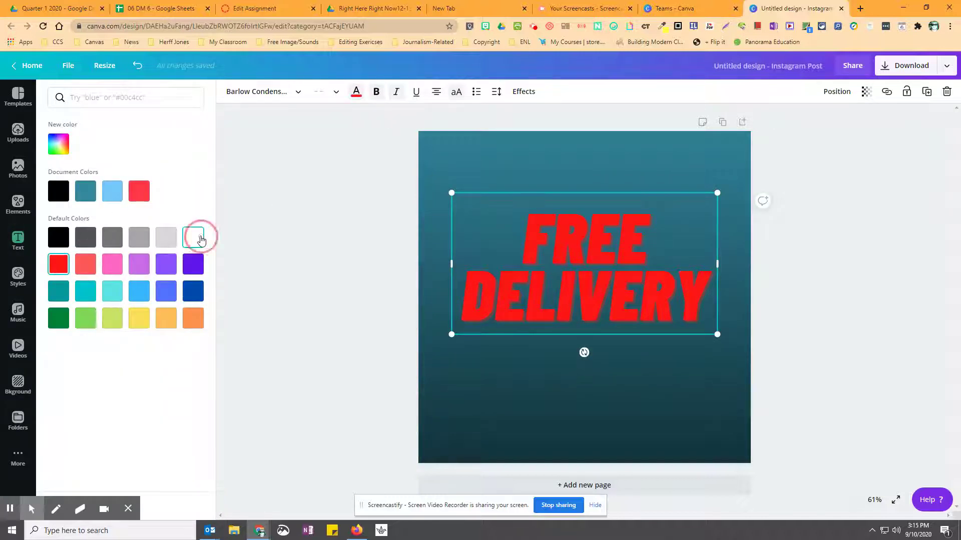
Replace the "FREE DELIVERY" text with the title "HOW IT'S MADE: MUSIC MAN JR.", starting a new line after the colon.
{"action": "double_click", "coordinate": [557, 290]}
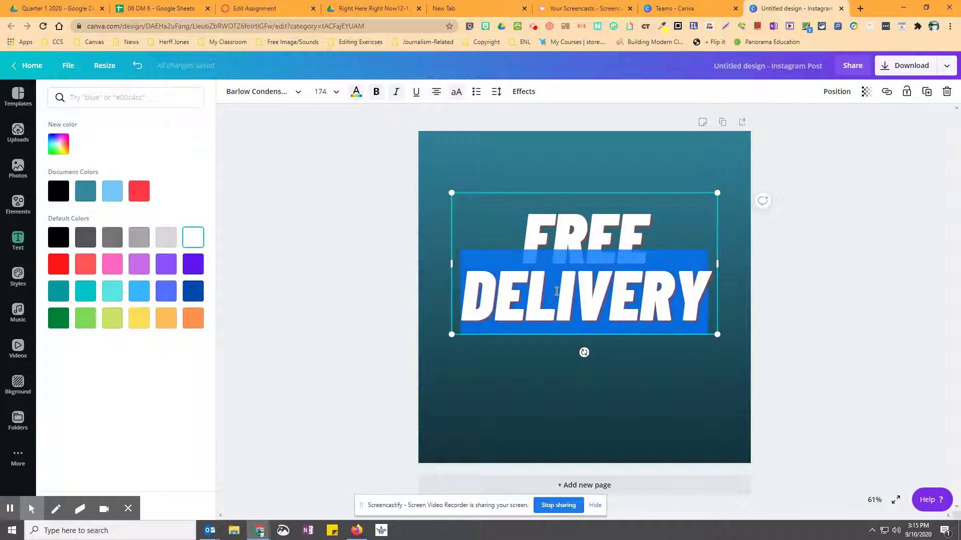
{"action": "type", "text": "HOW"}
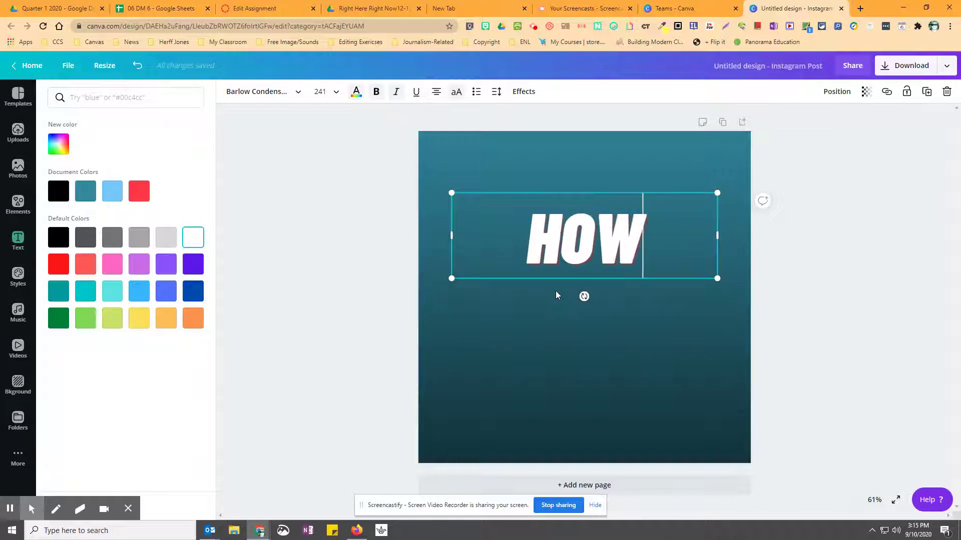
{"action": "type", "text": " IT'S MADE:"}
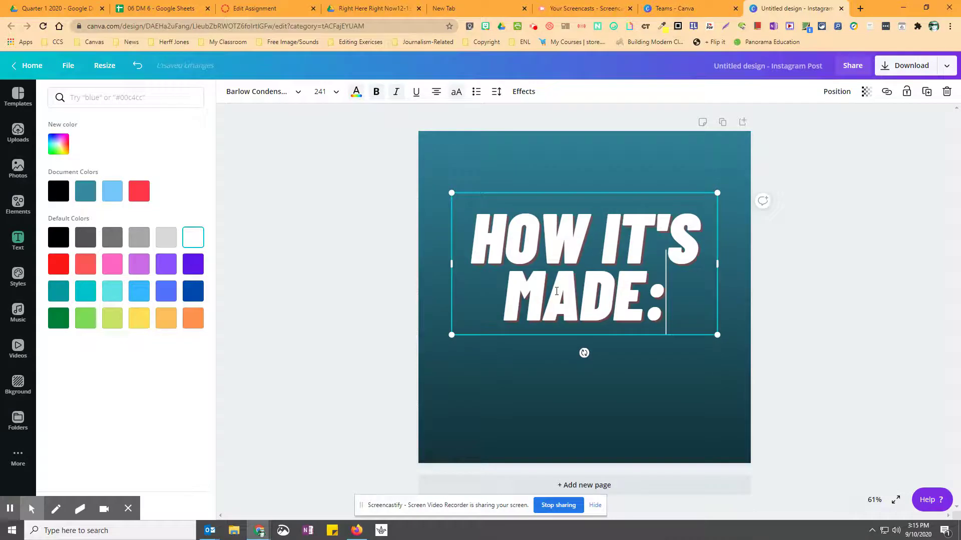
{"action": "key", "text": "Return"}
{"action": "type", "text": "MUSICA MAN"}
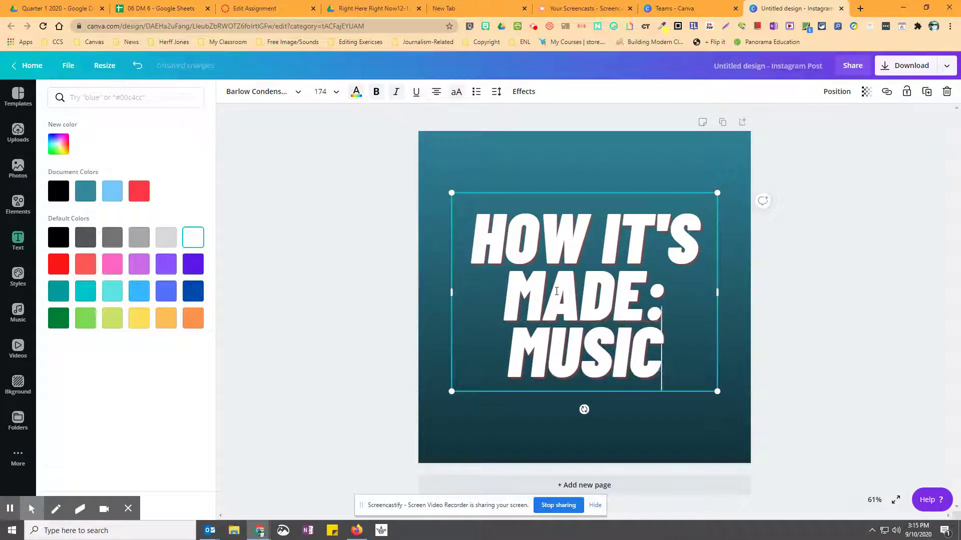
{"action": "key", "text": "BackSpace"}
{"action": "key", "text": "BackSpace"}
{"action": "key", "text": "BackSpace"}
{"action": "key", "text": "BackSpace"}
{"action": "key", "text": "BackSpace"}
{"action": "type", "text": "MAN JR."}
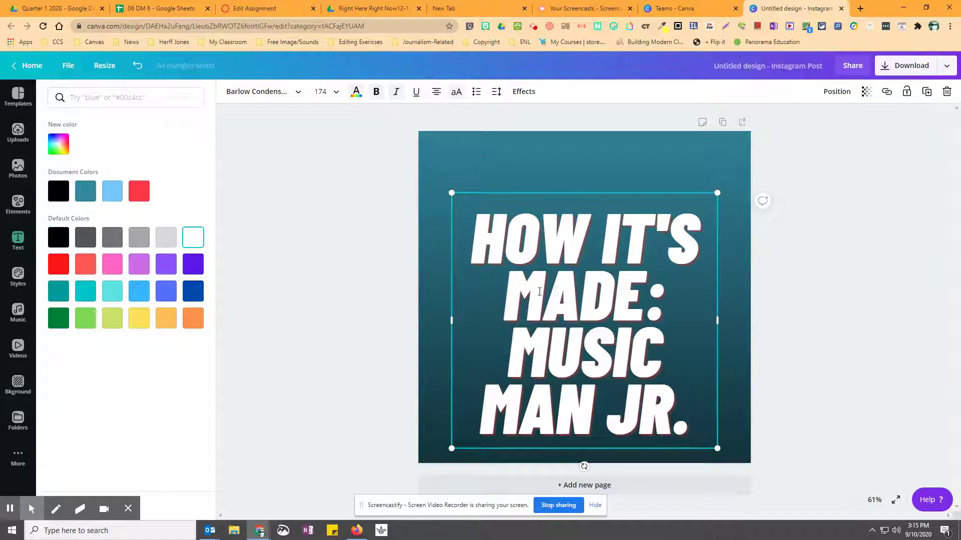
Shrink the title, widen its text box so "MUSIC MAN JR." fits on one line, and center it in the page's upper half.
{"action": "left_click", "coordinate": [566, 306]}
{"action": "left_click_drag", "start_coordinate": [565, 306], "coordinate": [392, 317]}
{"action": "left_click", "coordinate": [393, 317]}
{"action": "mouse_move", "coordinate": [575, 240]}
{"action": "left_mouse_down"}
{"action": "mouse_move", "coordinate": [569, 204]}
{"action": "mouse_move", "coordinate": [549, 185]}
{"action": "mouse_move", "coordinate": [540, 214]}
{"action": "mouse_move", "coordinate": [574, 231]}
{"action": "left_mouse_up"}
{"action": "left_click_drag", "start_coordinate": [714, 405], "coordinate": [656, 349]}
{"action": "left_click_drag", "start_coordinate": [693, 249], "coordinate": [751, 250]}
{"action": "mouse_move", "coordinate": [600, 173]}
{"action": "left_mouse_down"}
{"action": "mouse_move", "coordinate": [584, 186]}
{"action": "mouse_move", "coordinate": [583, 176]}
{"action": "left_mouse_up"}
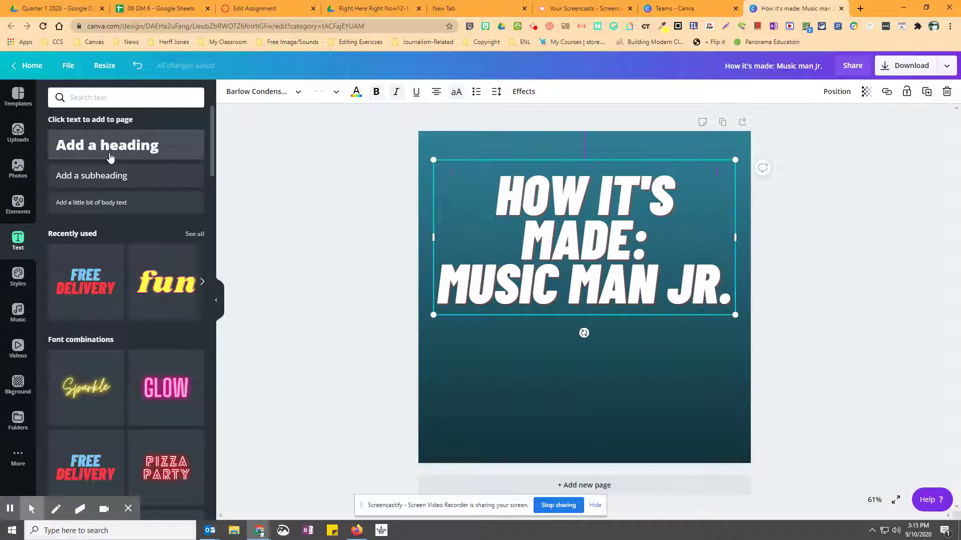
Add a heading reading "Story by" plus the author's name below the title, try Quicksand, and set its font to Glacial Indifference.
{"action": "left_click", "coordinate": [111, 158]}
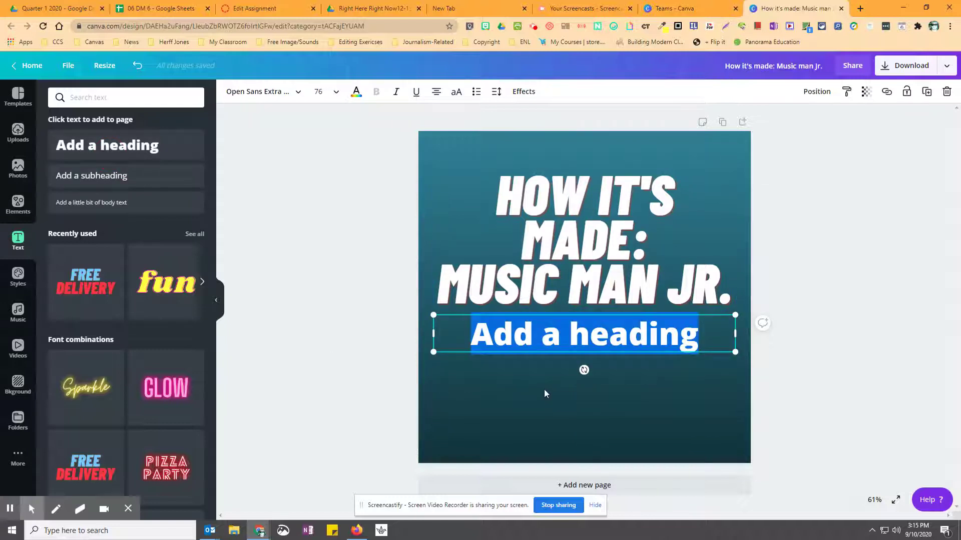
{"action": "type", "text": "Story by Mr. W"}
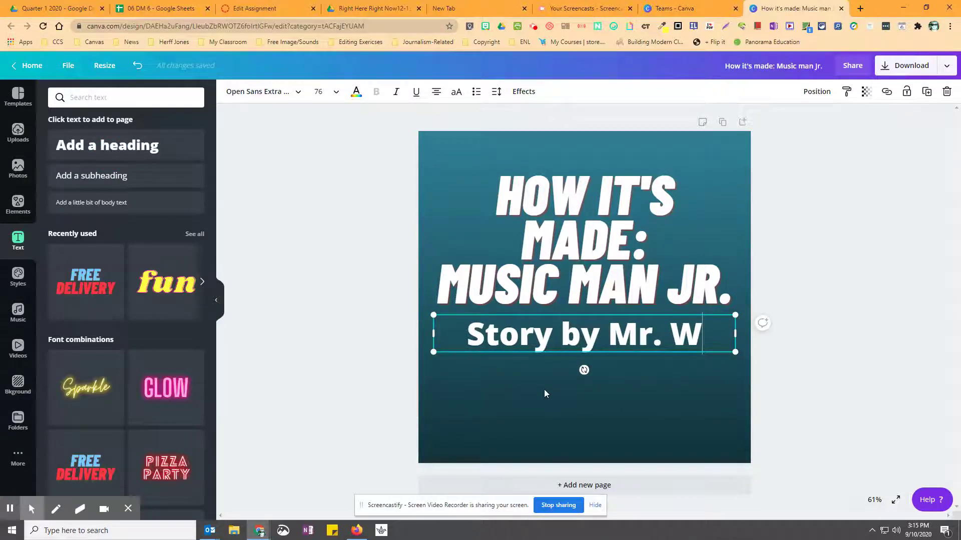
{"action": "triple_click", "coordinate": [577, 330]}
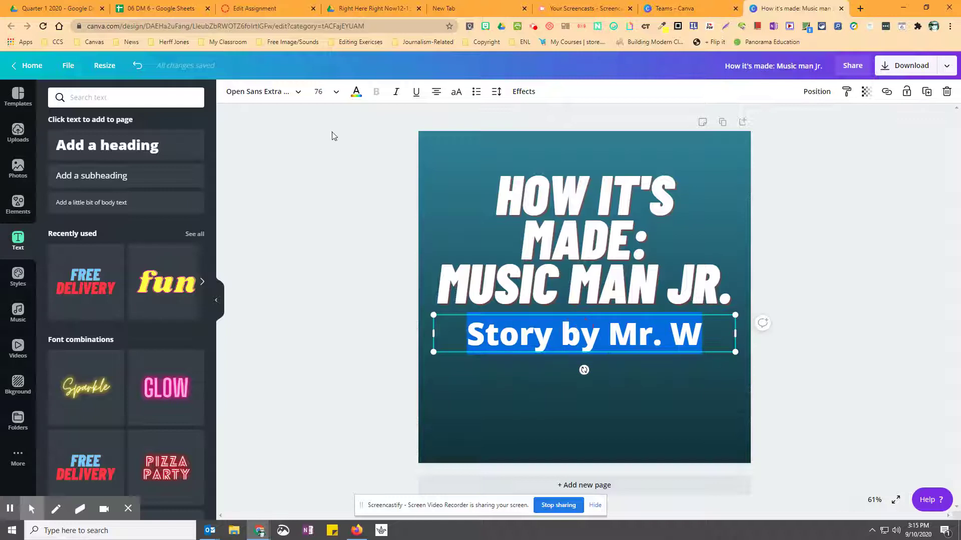
{"action": "left_click", "coordinate": [268, 93]}
{"action": "left_click", "coordinate": [116, 202]}
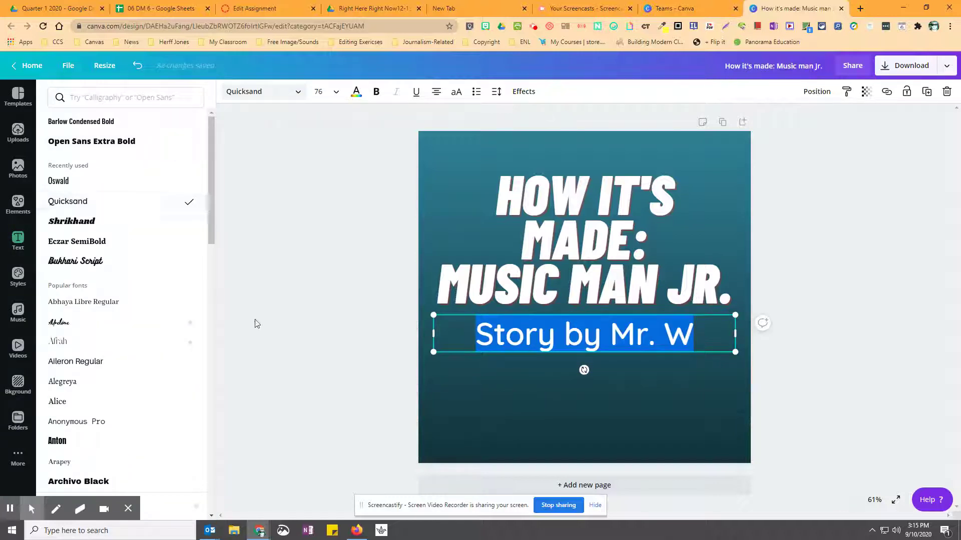
{"action": "scroll", "coordinate": [103, 345], "scroll_direction": "down", "scroll_amount": 10}
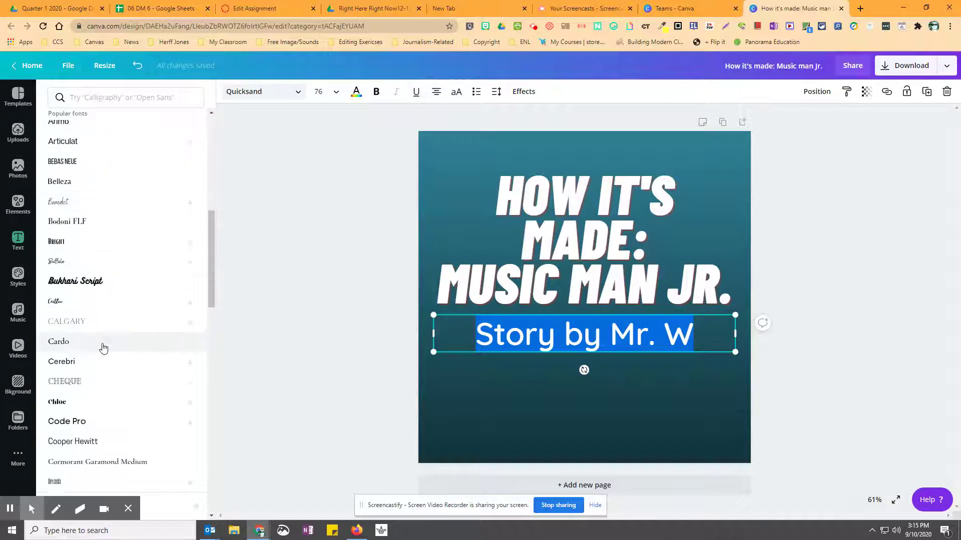
{"action": "scroll", "coordinate": [102, 345], "scroll_direction": "down", "scroll_amount": 5}
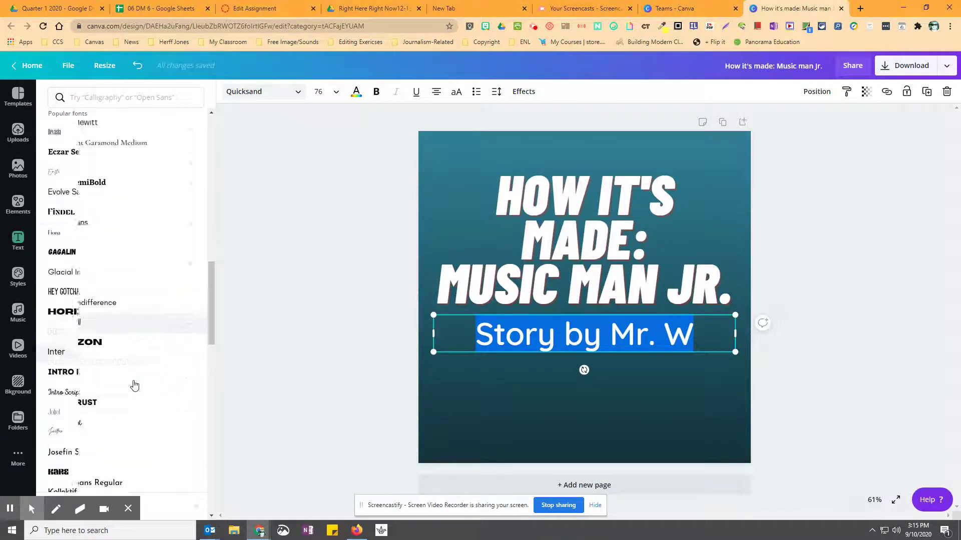
{"action": "left_click", "coordinate": [88, 271]}
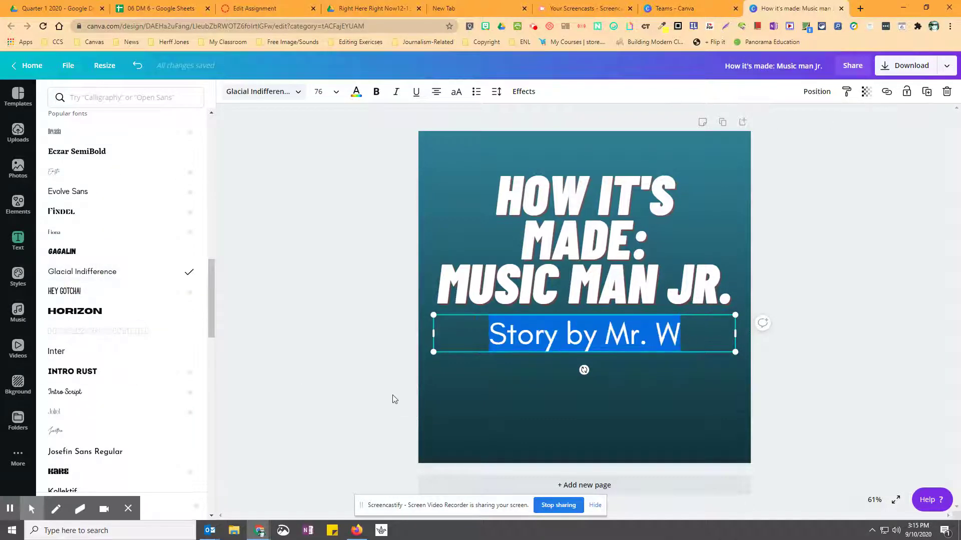
Shrink the byline to size 44.7 and center it directly below the title.
{"action": "left_click_drag", "start_coordinate": [433, 351], "coordinate": [558, 336]}
{"action": "left_click", "coordinate": [646, 385]}
{"action": "left_click_drag", "start_coordinate": [650, 319], "coordinate": [587, 321]}
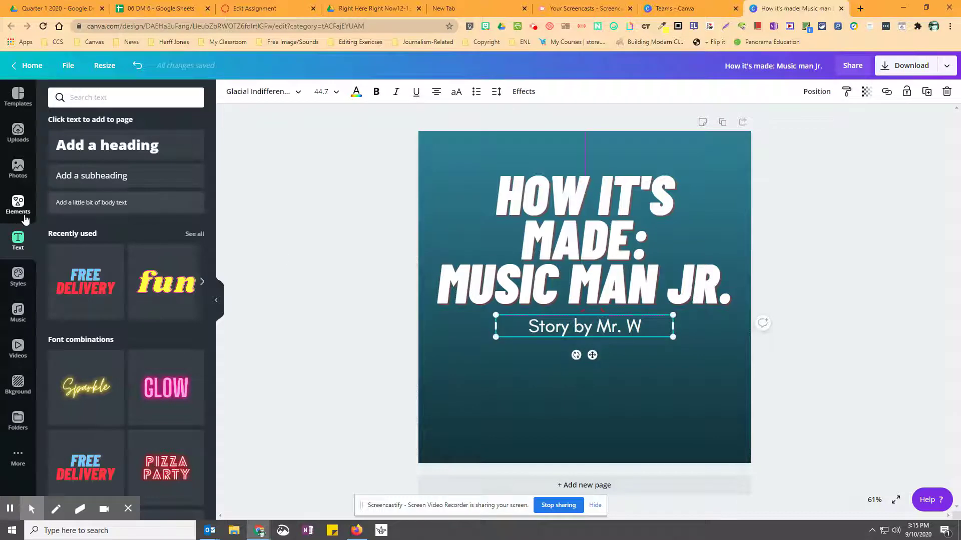
Search the elements for "music notes" and place the white hand-drawn double note in the page's upper-left area.
{"action": "left_click", "coordinate": [18, 205]}
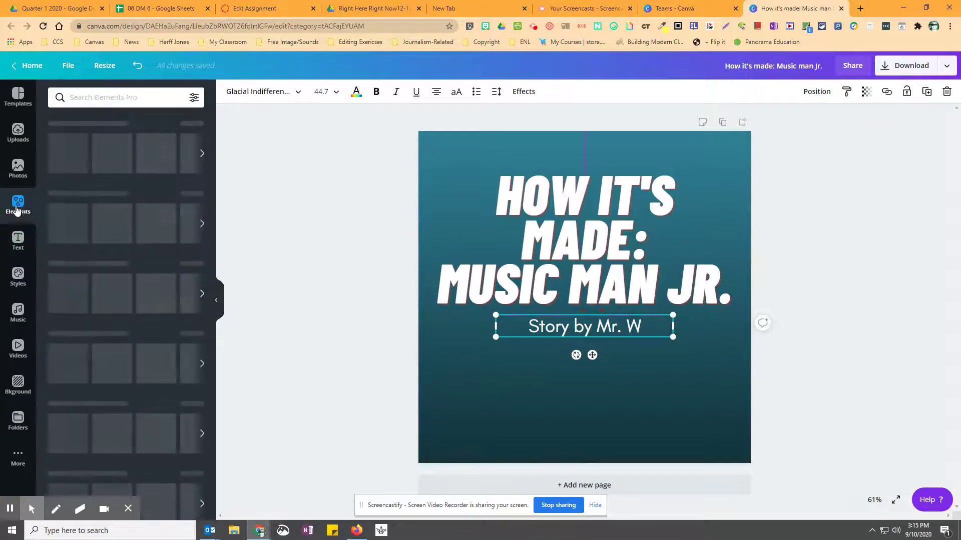
{"action": "left_click", "coordinate": [125, 98]}
{"action": "type", "text": "music notes"}
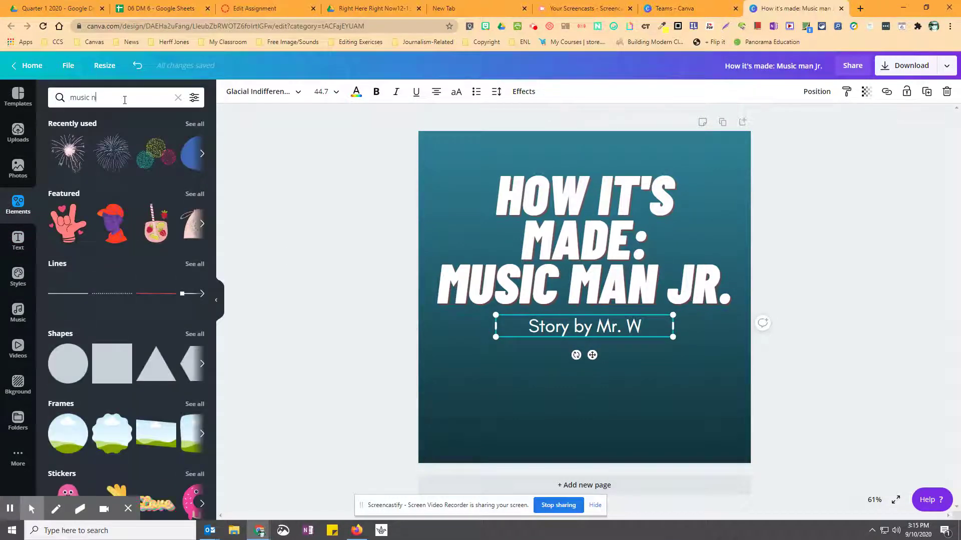
{"action": "key", "text": "Return"}
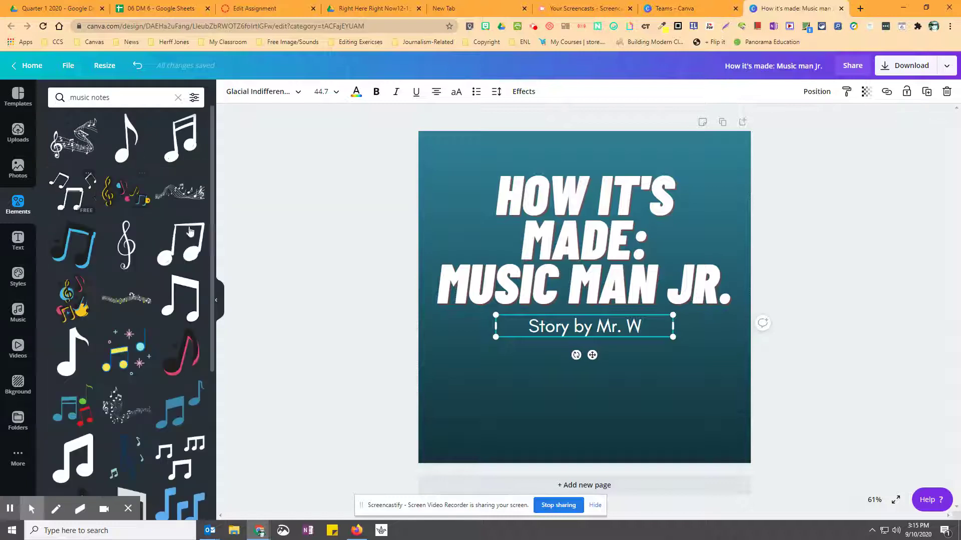
{"action": "left_click_drag", "start_coordinate": [188, 144], "coordinate": [480, 200]}
Select the title and byline together and move them down into the lower part of the page.
{"action": "left_click", "coordinate": [575, 328]}
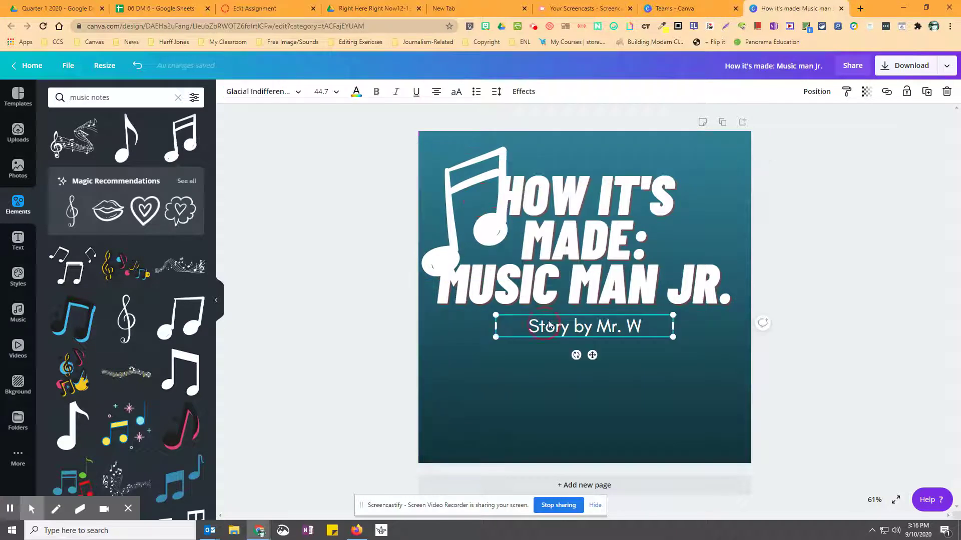
{"action": "left_click", "coordinate": [547, 383]}
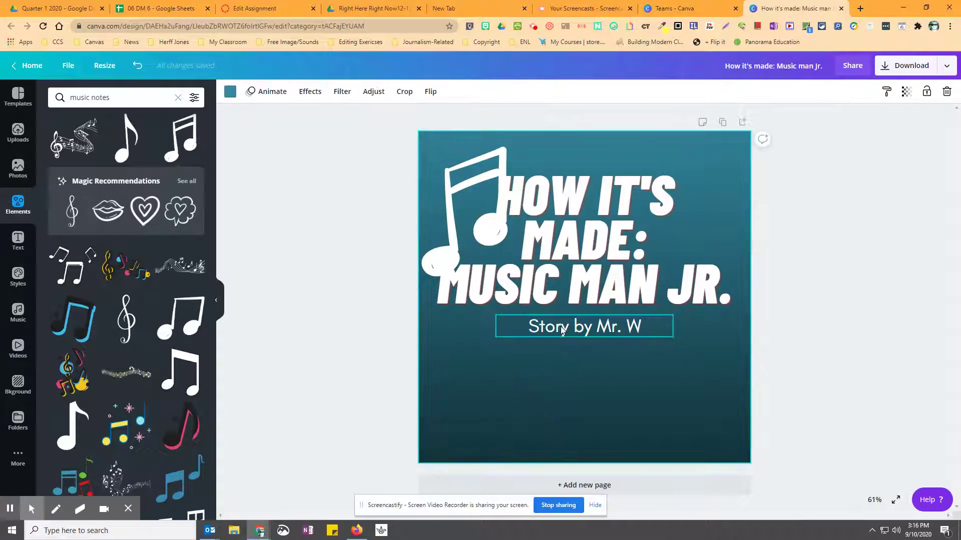
{"action": "left_click", "coordinate": [558, 330]}
{"action": "left_click", "coordinate": [575, 262], "text": "shift"}
{"action": "left_click_drag", "start_coordinate": [575, 262], "coordinate": [571, 340]}
Shrink the double music note, tilt it counterclockwise and place it above the title's left end.
{"action": "left_click", "coordinate": [501, 245]}
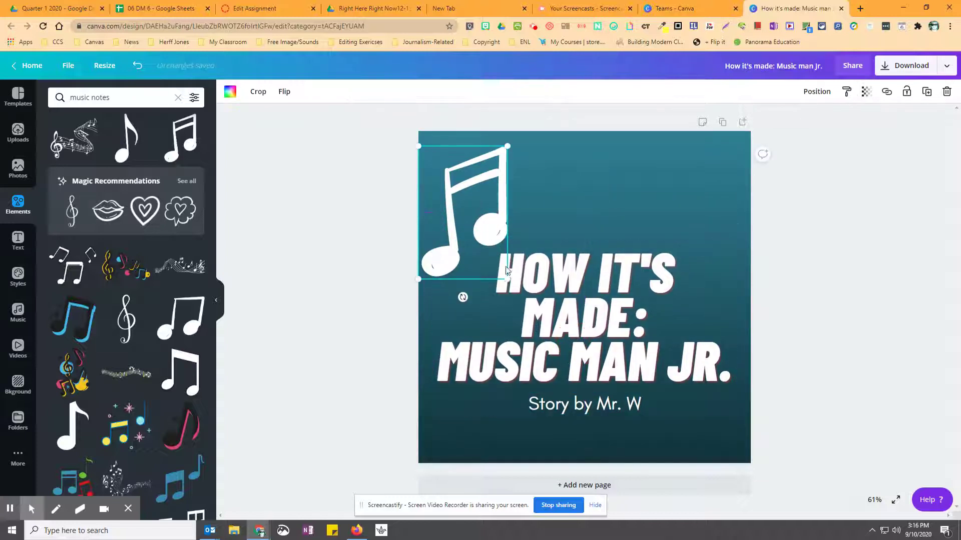
{"action": "left_click_drag", "start_coordinate": [501, 271], "coordinate": [496, 262]}
{"action": "left_click_drag", "start_coordinate": [473, 208], "coordinate": [488, 248]}
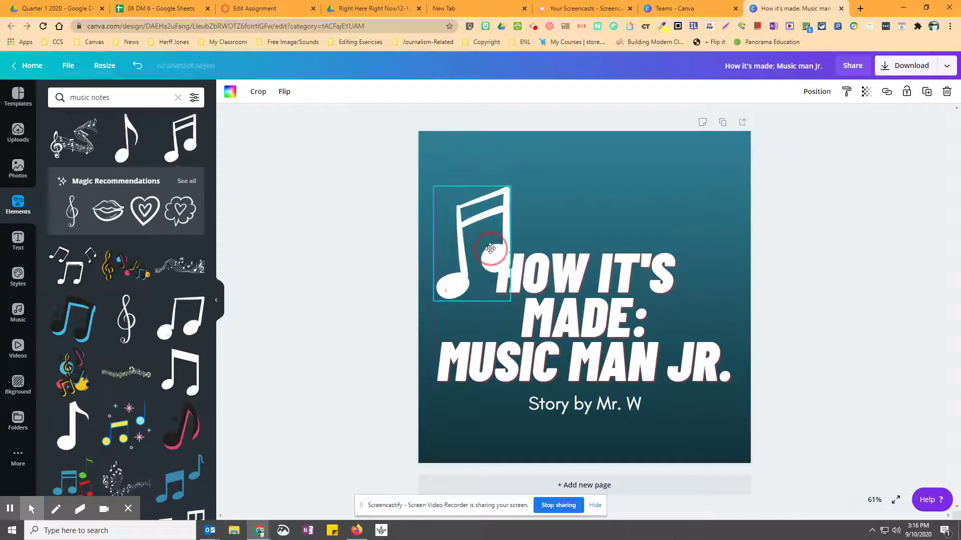
{"action": "left_click", "coordinate": [816, 93]}
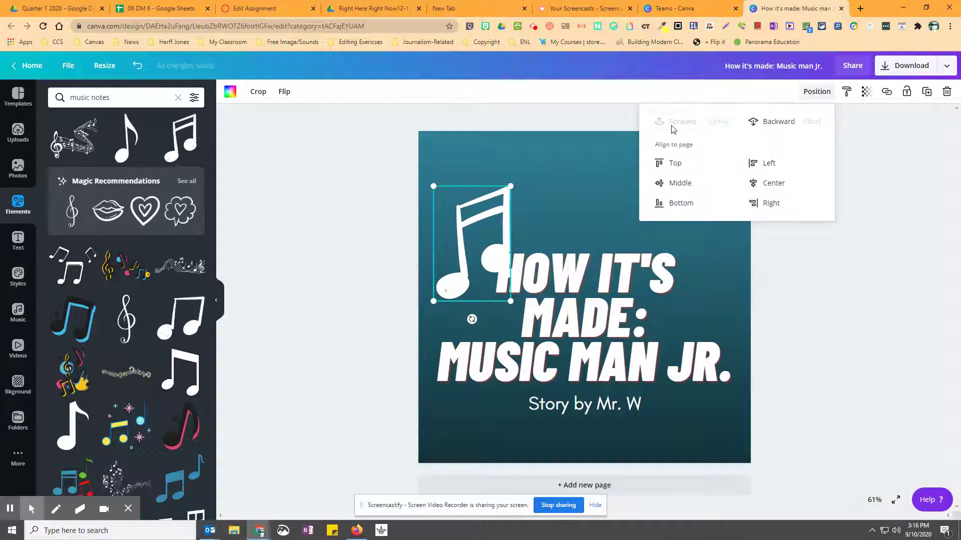
{"action": "left_click", "coordinate": [322, 199]}
{"action": "left_click_drag", "start_coordinate": [495, 298], "coordinate": [484, 279]}
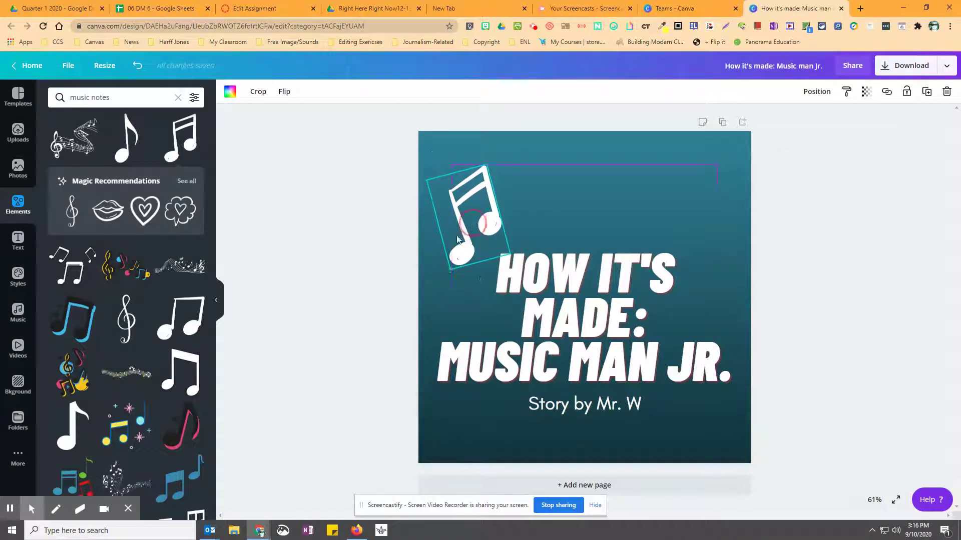
Add a single music note, shrink it, color it white and place it just right of the double note.
{"action": "left_click", "coordinate": [132, 151]}
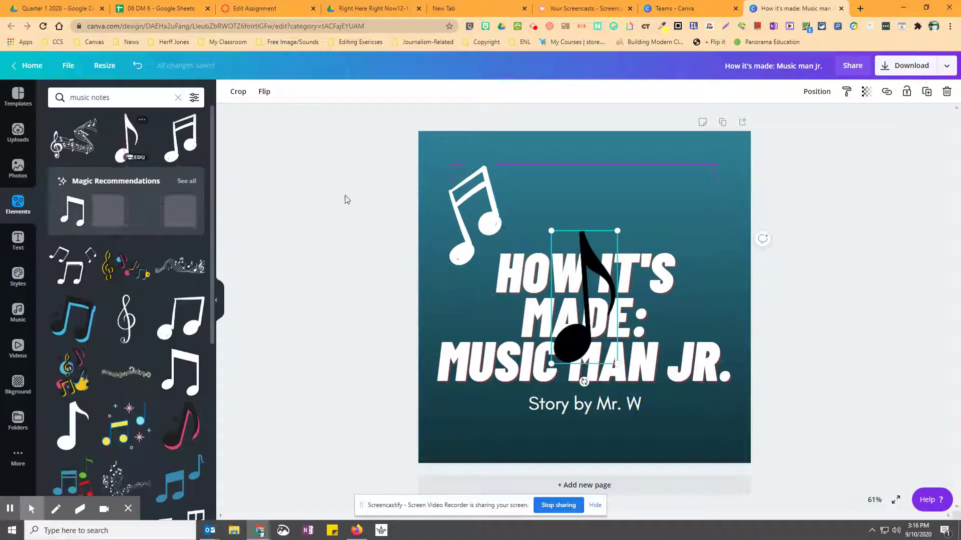
{"action": "left_click_drag", "start_coordinate": [619, 226], "coordinate": [591, 295]}
{"action": "left_click_drag", "start_coordinate": [550, 320], "coordinate": [529, 182]}
{"action": "left_click", "coordinate": [230, 92]}
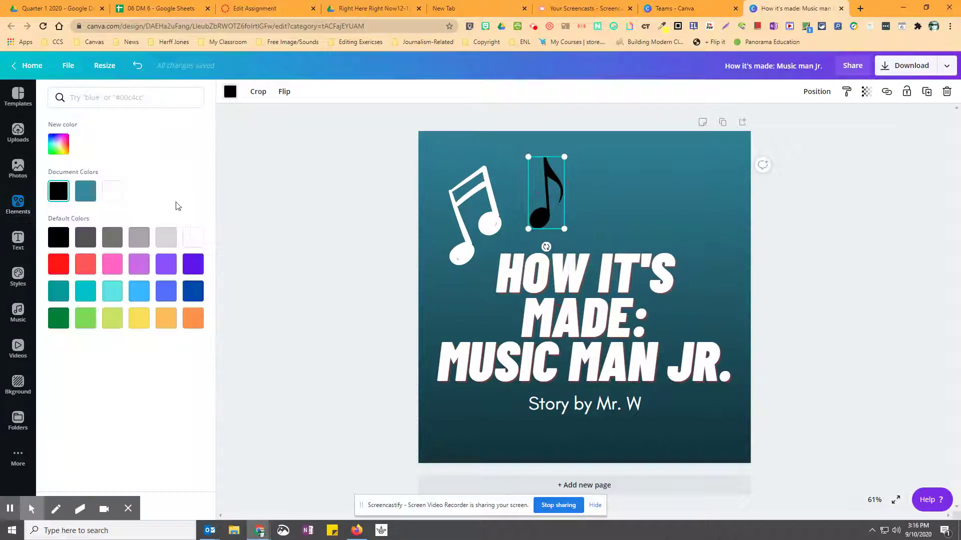
{"action": "left_click", "coordinate": [194, 240]}
{"action": "left_click", "coordinate": [18, 206]}
{"action": "left_click_drag", "start_coordinate": [555, 191], "coordinate": [544, 191]}
Duplicate the pair of music notes twice, arrange the copies across the page's top and make the rightmost pair smaller.
{"action": "left_click", "coordinate": [438, 215]}
{"action": "left_click", "coordinate": [522, 197], "text": "shift"}
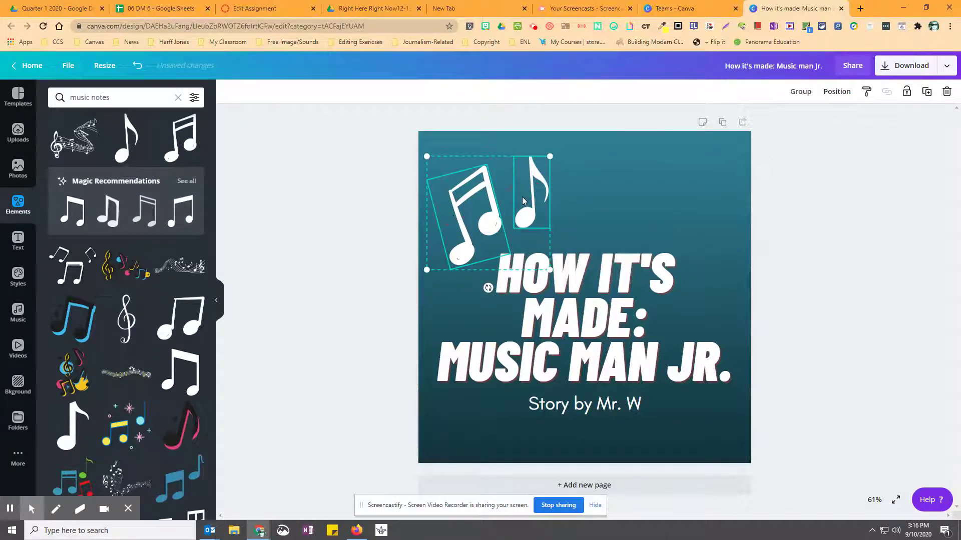
{"action": "key", "text": "ctrl+d"}
{"action": "left_click_drag", "start_coordinate": [510, 216], "coordinate": [694, 197]}
{"action": "key", "text": "ctrl+d"}
{"action": "left_click_drag", "start_coordinate": [749, 141], "coordinate": [724, 168]}
{"action": "left_click", "coordinate": [695, 208]}
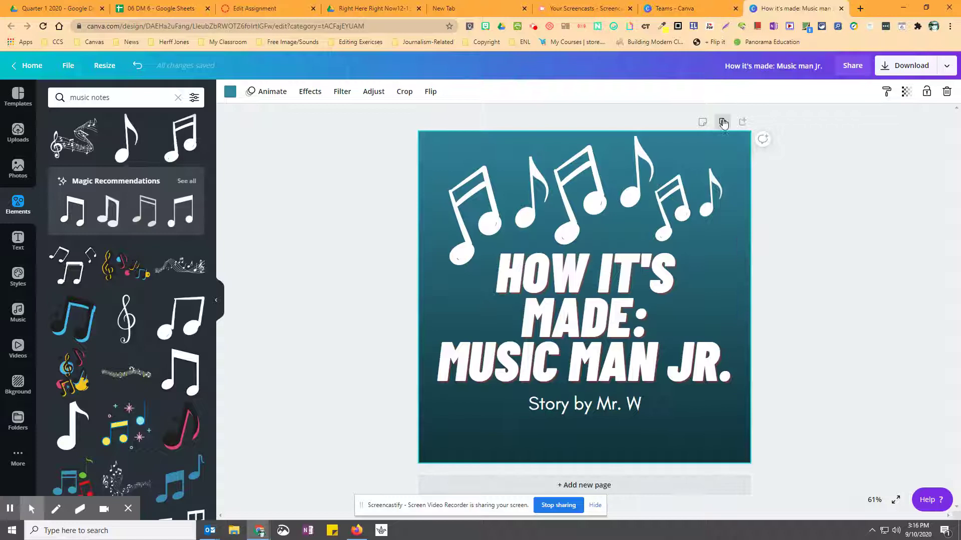
Duplicate the title page, then shrink the copy's first double and single music notes and stack them in its upper left corner.
{"action": "left_click", "coordinate": [703, 123]}
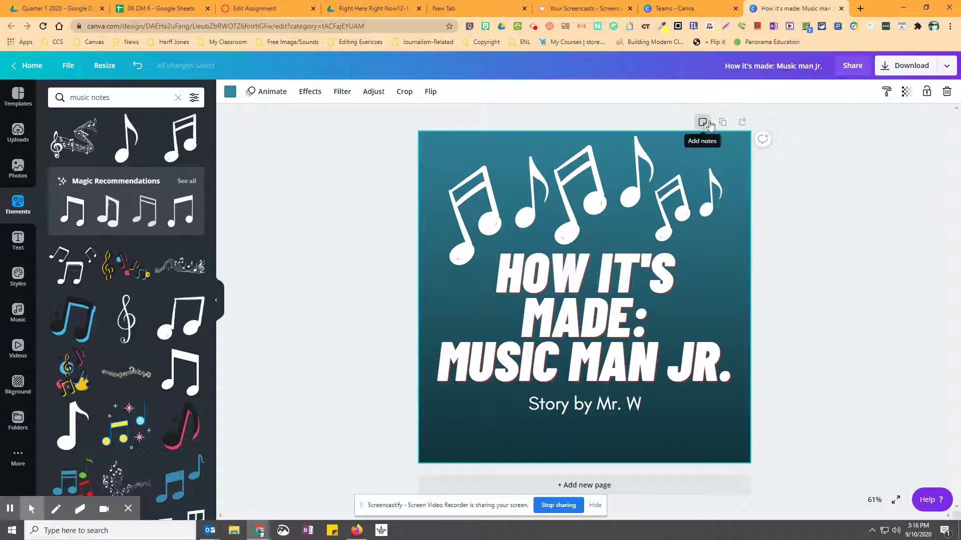
{"action": "left_click", "coordinate": [722, 122]}
{"action": "left_click", "coordinate": [457, 227]}
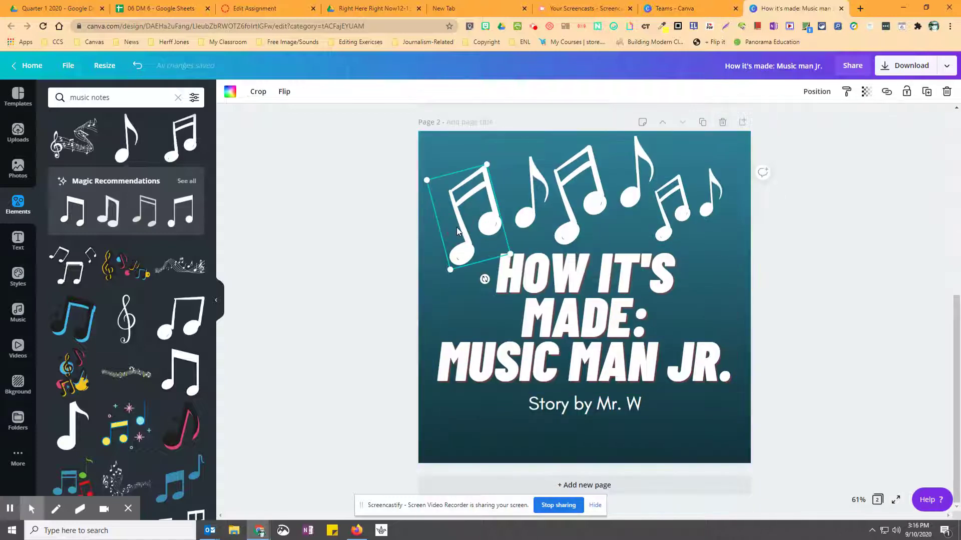
{"action": "left_click_drag", "start_coordinate": [472, 174], "coordinate": [449, 172]}
{"action": "left_click_drag", "start_coordinate": [524, 206], "coordinate": [439, 248]}
{"action": "left_click_drag", "start_coordinate": [448, 286], "coordinate": [463, 284]}
{"action": "left_click_drag", "start_coordinate": [456, 241], "coordinate": [457, 235]}
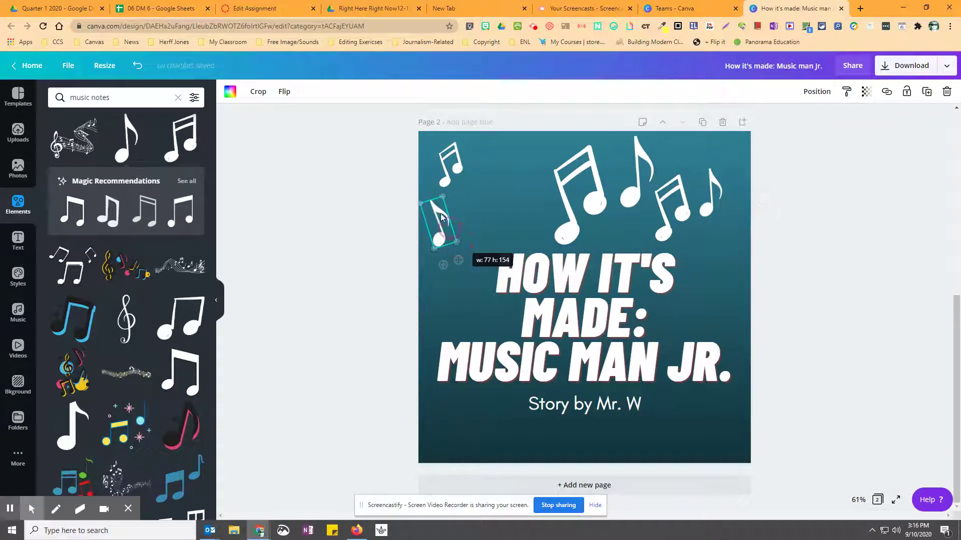
Delete the title and the byline from page 2.
{"action": "left_click", "coordinate": [530, 254]}
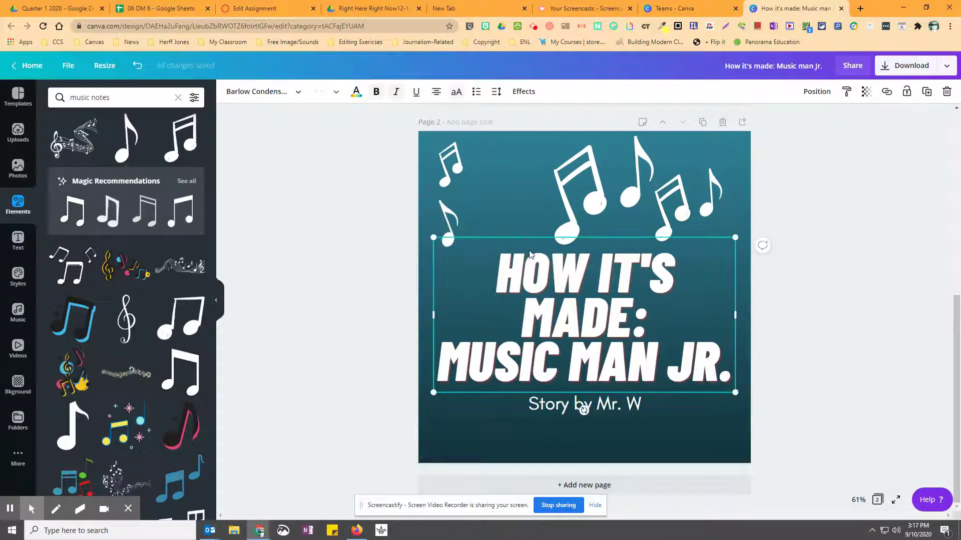
{"action": "key", "text": "Delete"}
{"action": "left_click", "coordinate": [553, 407]}
{"action": "key", "text": "Delete"}
Shrink the large double note on page 2 and place it and its neighbouring single note below the others along the page's left edge.
{"action": "left_click_drag", "start_coordinate": [555, 231], "coordinate": [455, 329]}
{"action": "left_click_drag", "start_coordinate": [514, 337], "coordinate": [465, 289]}
{"action": "left_click_drag", "start_coordinate": [455, 266], "coordinate": [444, 269]}
{"action": "left_click_drag", "start_coordinate": [447, 223], "coordinate": [440, 215]}
{"action": "left_click_drag", "start_coordinate": [625, 201], "coordinate": [435, 362]}
Delete the remaining double and single notes near page 2's upper right corner.
{"action": "left_click", "coordinate": [662, 224]}
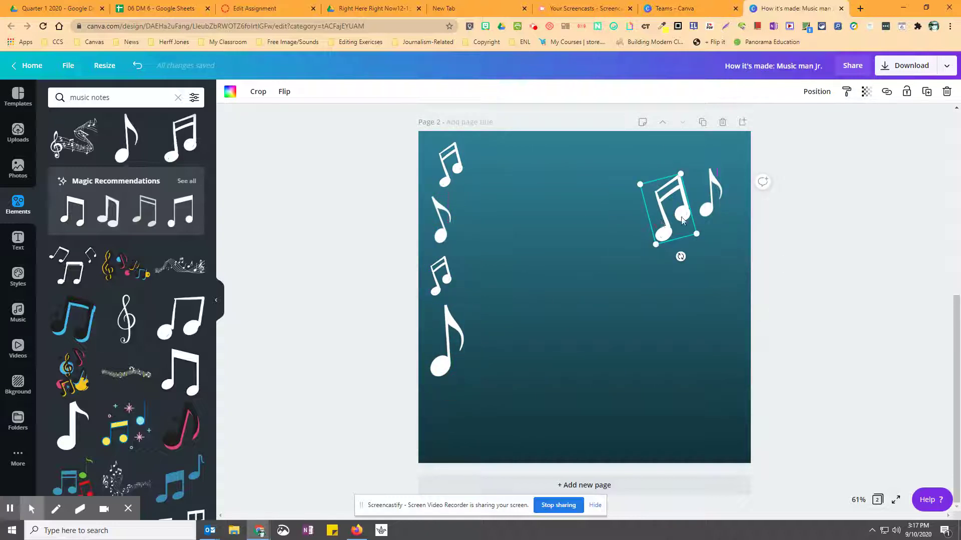
{"action": "key", "text": "Delete"}
{"action": "left_click", "coordinate": [704, 214]}
{"action": "key", "text": "Delete"}
Shrink the large single note at the bottom of page 2's note column to match the notes above.
{"action": "left_click", "coordinate": [436, 346]}
{"action": "left_click_drag", "start_coordinate": [446, 395], "coordinate": [442, 320]}
{"action": "left_click", "coordinate": [387, 341]}
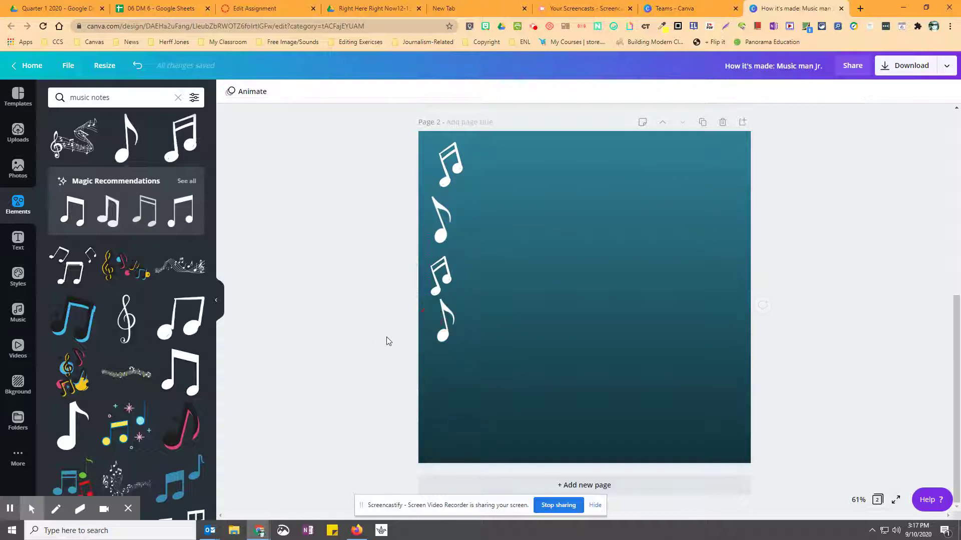
Add a body text box to page 2 and place it near the top, just right of the double note.
{"action": "left_click", "coordinate": [20, 241]}
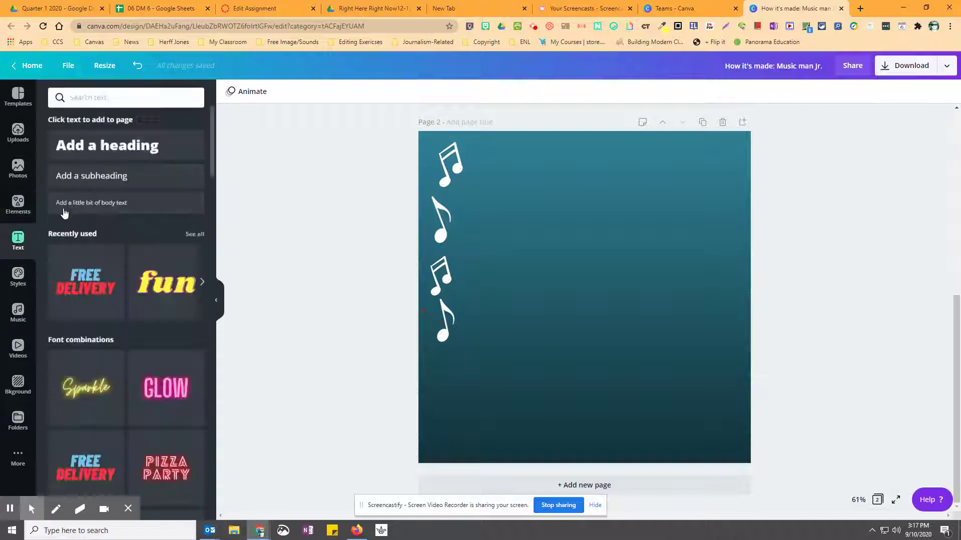
{"action": "left_click", "coordinate": [80, 203]}
{"action": "left_click", "coordinate": [562, 296]}
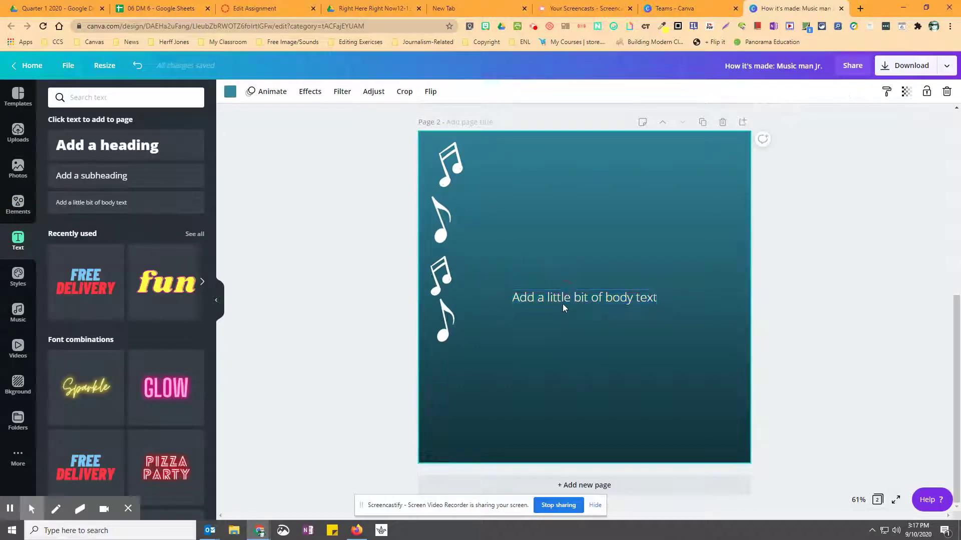
{"action": "left_click_drag", "start_coordinate": [563, 295], "coordinate": [531, 180]}
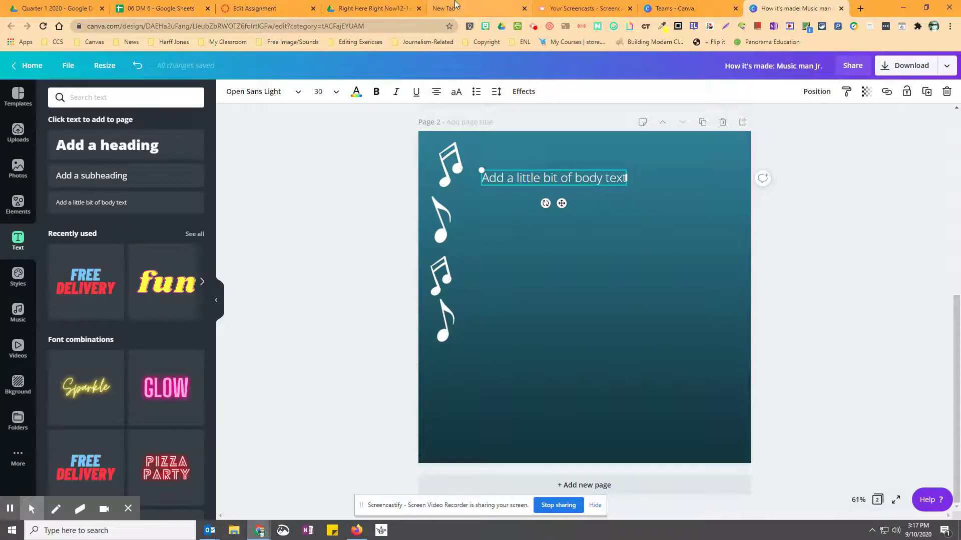
Switch to the story PDF in Google Drive and open it as an editable Google Docs document.
{"action": "left_click", "coordinate": [372, 6]}
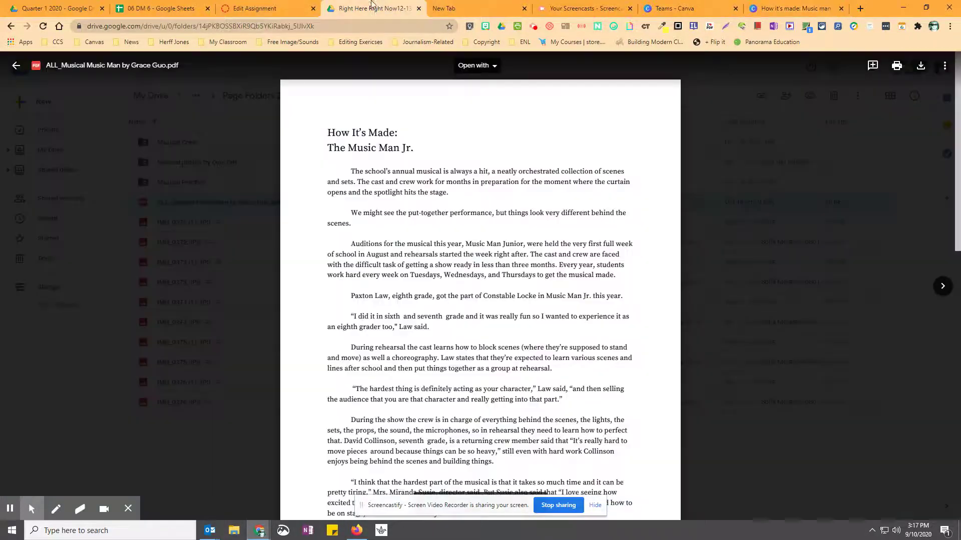
{"action": "left_click", "coordinate": [441, 188]}
{"action": "left_click", "coordinate": [350, 172]}
{"action": "left_click", "coordinate": [431, 191]}
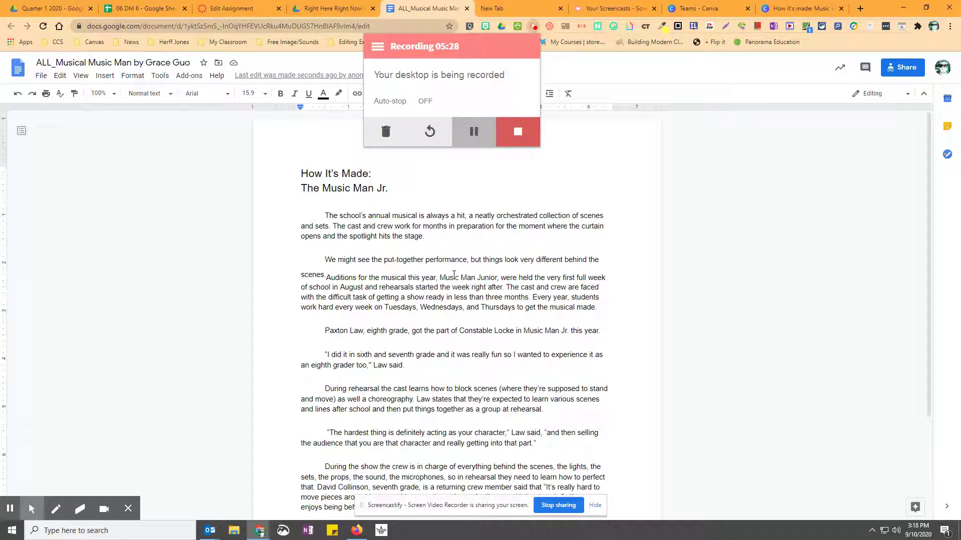
Copy the story's opening paragraph, ending "the spotlight hits the stage.", and paste it over page 2's placeholder text in Canva.
{"action": "left_click", "coordinate": [445, 279]}
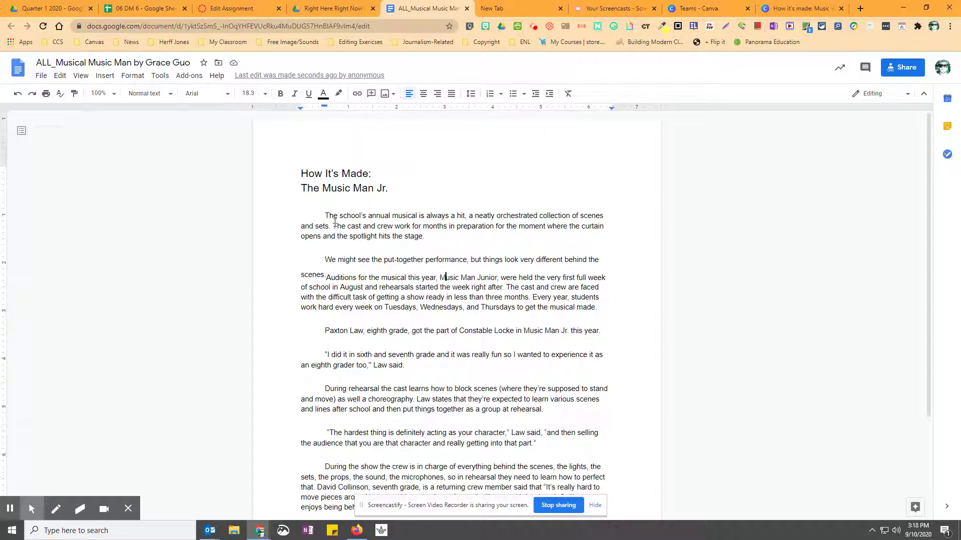
{"action": "left_click_drag", "start_coordinate": [322, 214], "coordinate": [431, 237]}
{"action": "key", "text": "ctrl+c"}
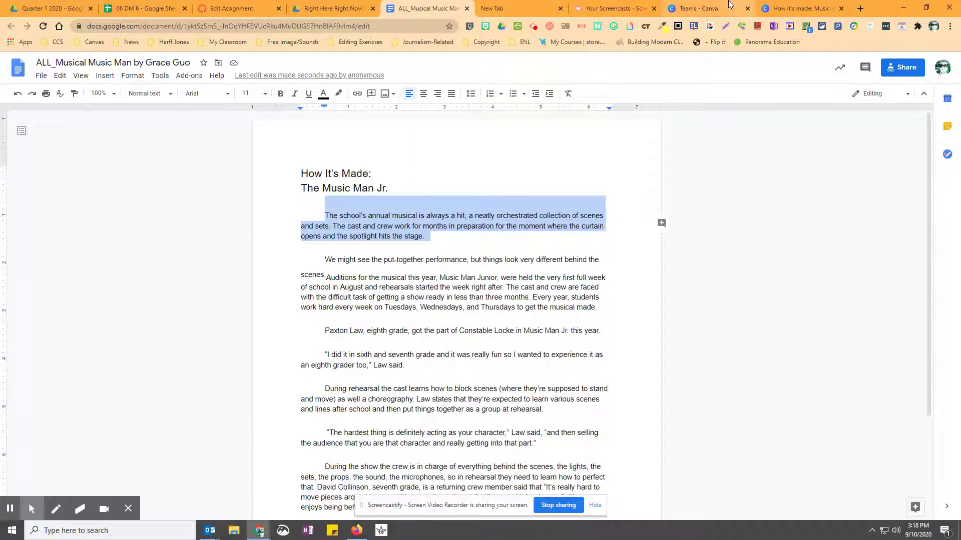
{"action": "left_click", "coordinate": [784, 11]}
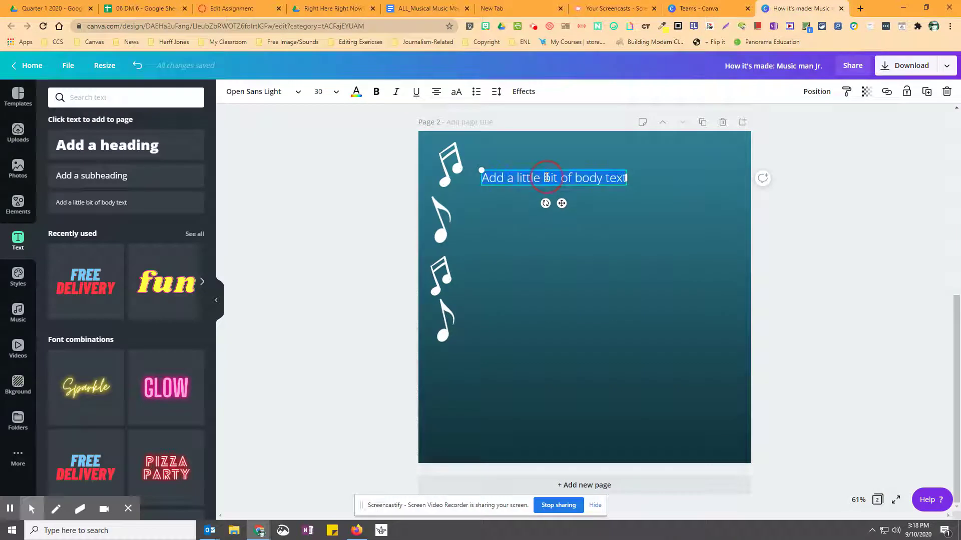
{"action": "key", "text": "ctrl+v"}
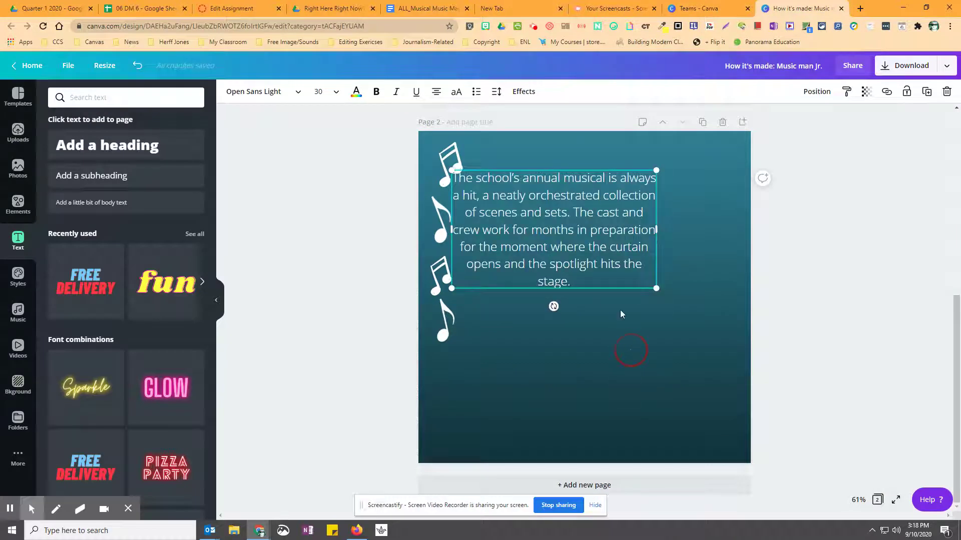
Left-align the pasted paragraph, scale it up to size 50.3 and position it right of the note column.
{"action": "left_click_drag", "start_coordinate": [554, 212], "coordinate": [579, 228]}
{"action": "left_click", "coordinate": [433, 95]}
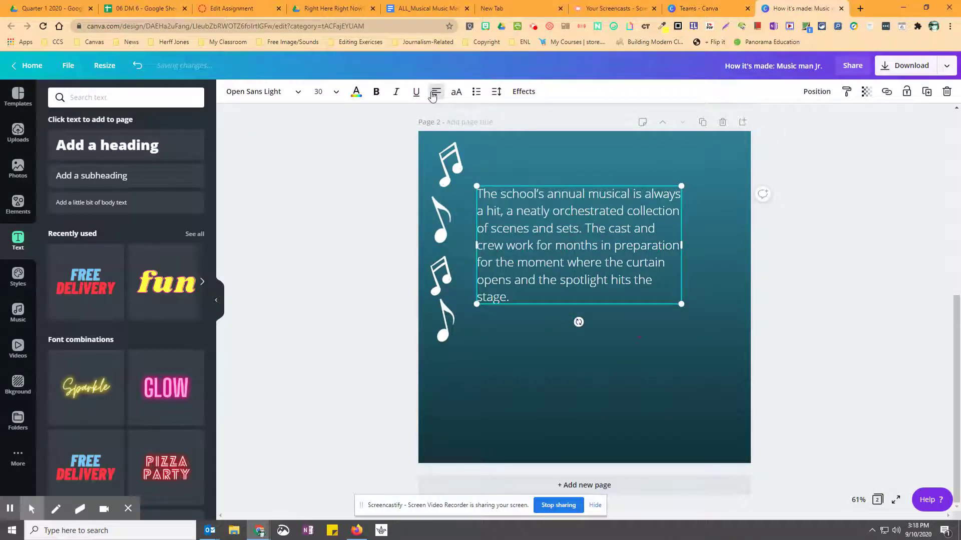
{"action": "left_click_drag", "start_coordinate": [542, 216], "coordinate": [543, 213]}
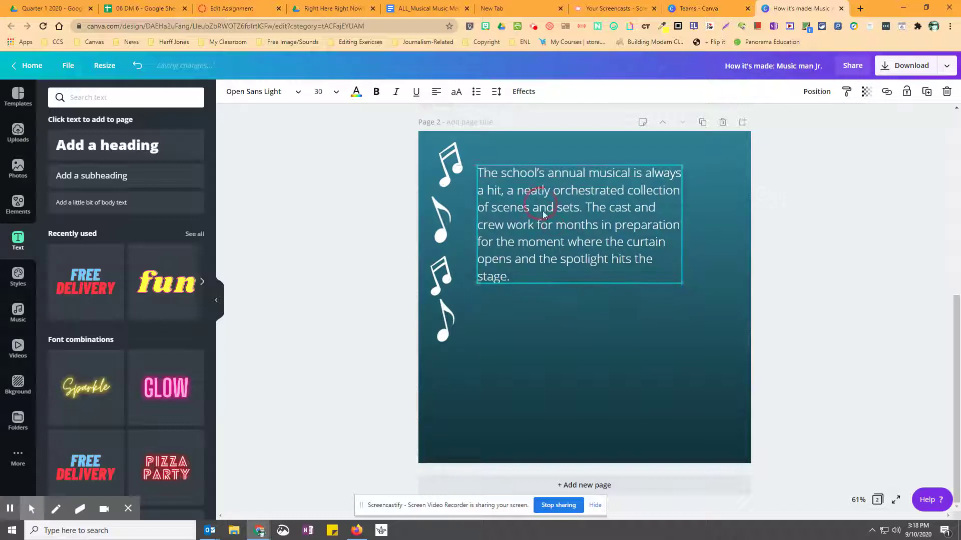
{"action": "left_click_drag", "start_coordinate": [681, 224], "coordinate": [734, 420]}
{"action": "left_click_drag", "start_coordinate": [646, 321], "coordinate": [644, 316]}
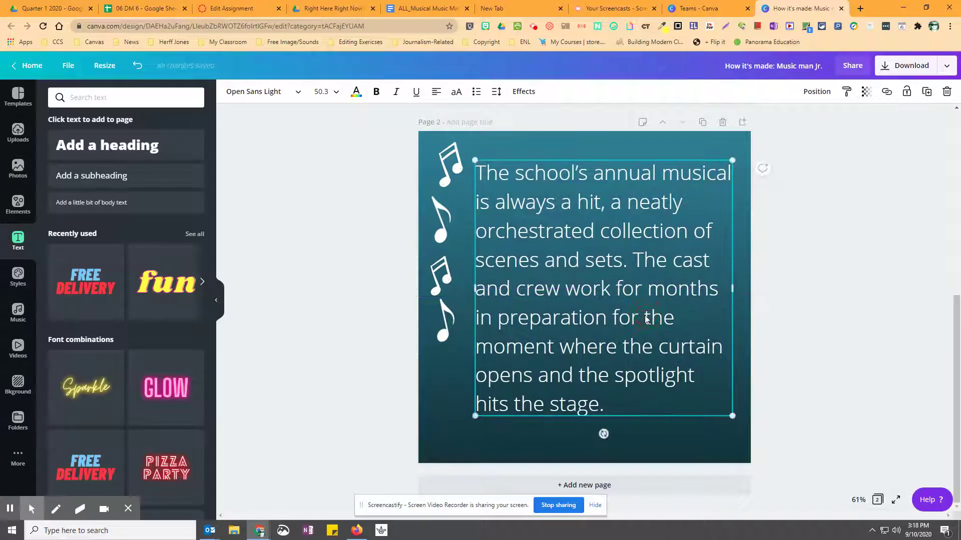
Increase the paragraph's line height slightly and move the text box up so all lines sit within page 2.
{"action": "left_click", "coordinate": [496, 93]}
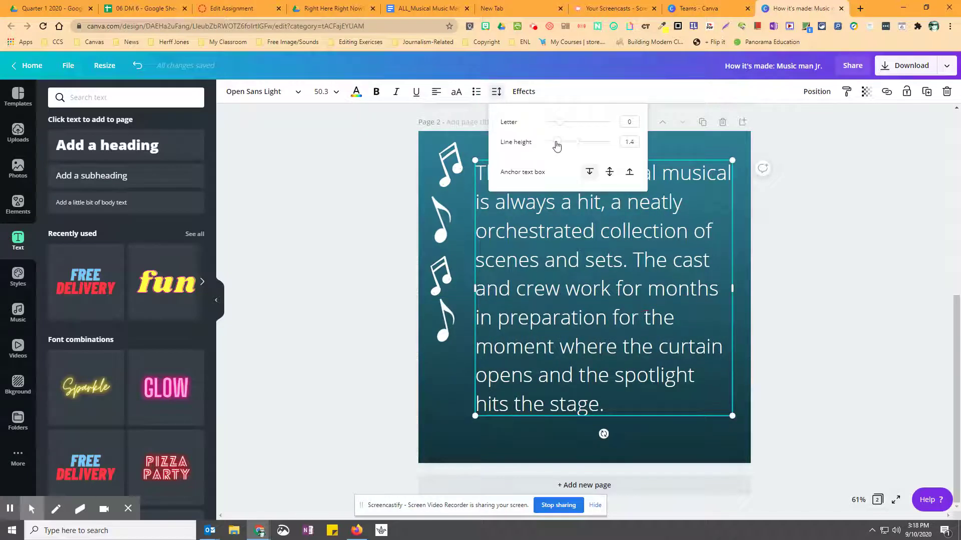
{"action": "left_click_drag", "start_coordinate": [578, 145], "coordinate": [582, 145]}
{"action": "left_click", "coordinate": [819, 270]}
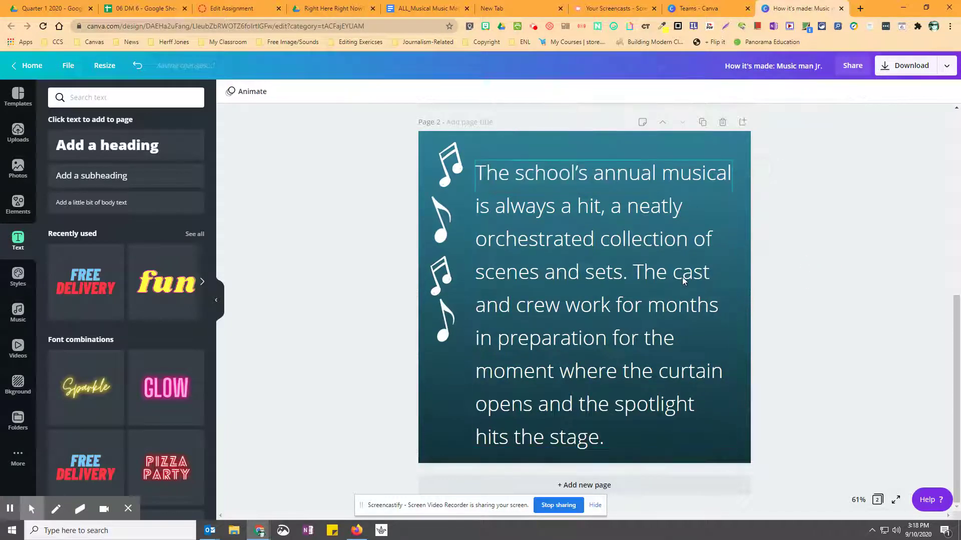
{"action": "left_click", "coordinate": [670, 262]}
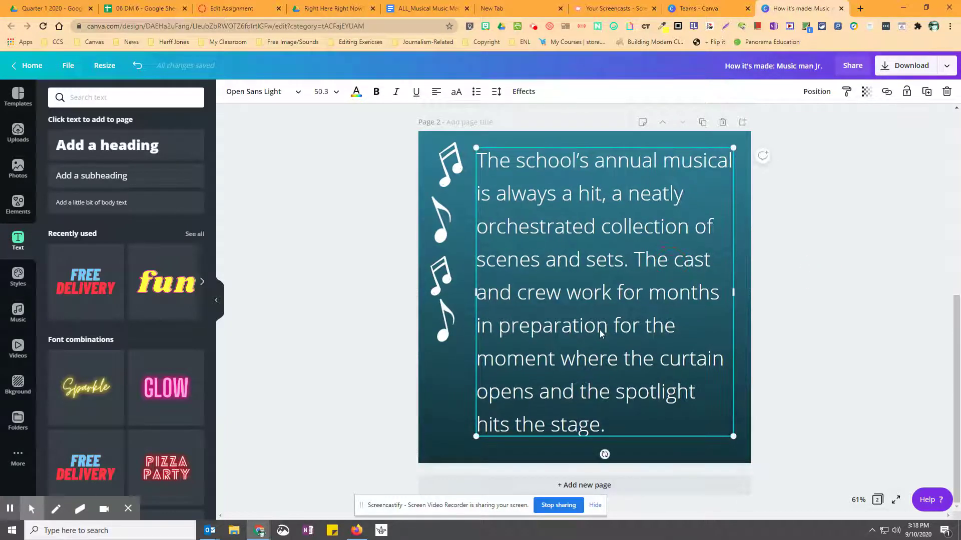
Rearrange the left column of music notes on page 2 and place a small double note in the page's lower right corner.
{"action": "left_click_drag", "start_coordinate": [439, 318], "coordinate": [448, 319]}
{"action": "left_click", "coordinate": [437, 279]}
{"action": "left_click_drag", "start_coordinate": [442, 227], "coordinate": [464, 275]}
{"action": "left_click_drag", "start_coordinate": [447, 176], "coordinate": [724, 411]}
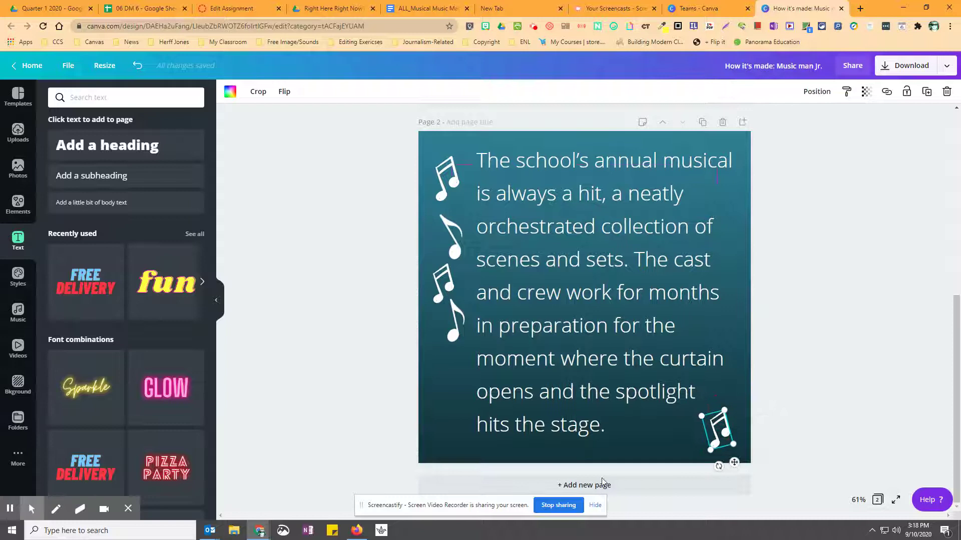
Duplicate page 2, select the copy's body text and switch to the story document in Google Docs.
{"action": "left_click", "coordinate": [702, 122]}
{"action": "left_click", "coordinate": [538, 236]}
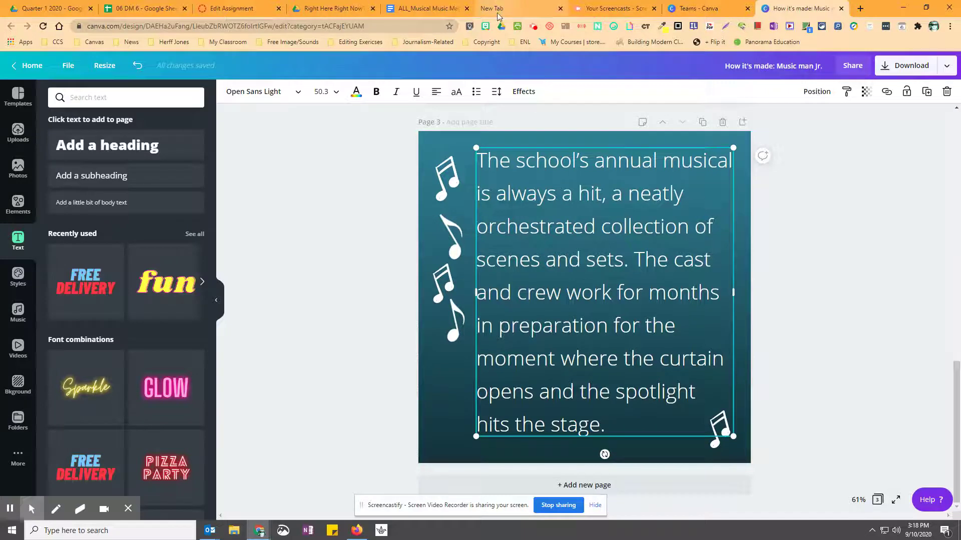
{"action": "left_click", "coordinate": [425, 9]}
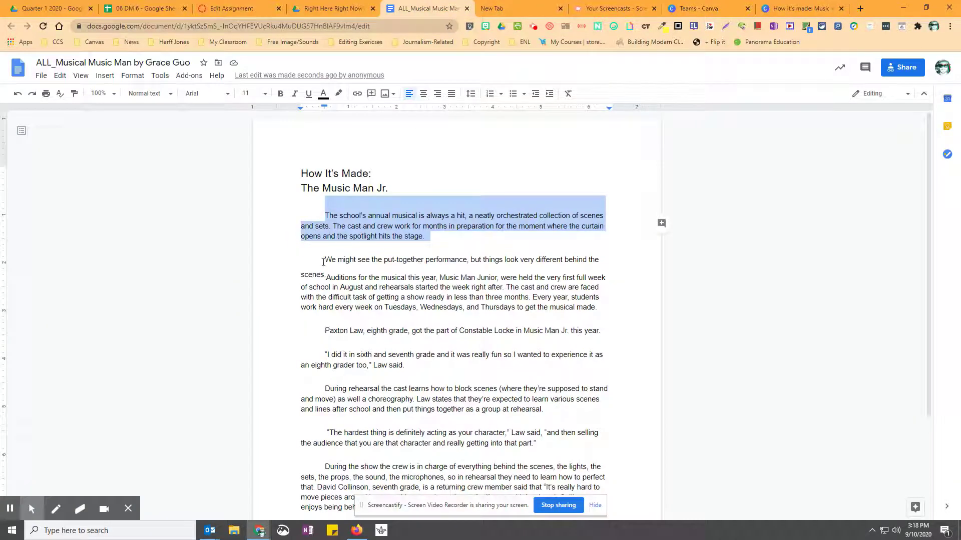
Retype the period after "behind the scenes" and add a space before "Auditions" in the story document.
{"action": "left_click", "coordinate": [328, 279]}
{"action": "key", "text": "BackSpace"}
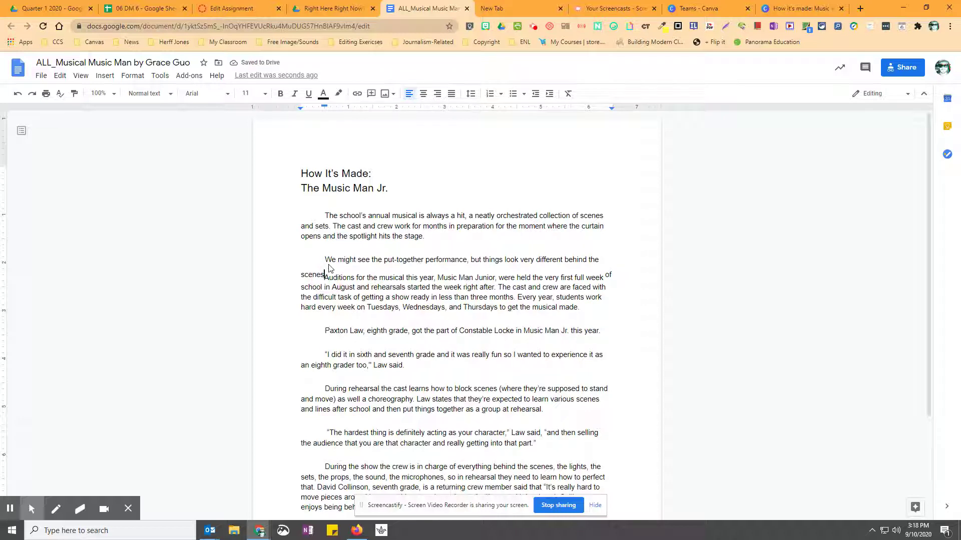
{"action": "type", "text": "."}
Copy the passage from "We might see" to "get the musical made." and paste it over page 3's body text in Canva.
{"action": "left_click_drag", "start_coordinate": [324, 259], "coordinate": [609, 305]}
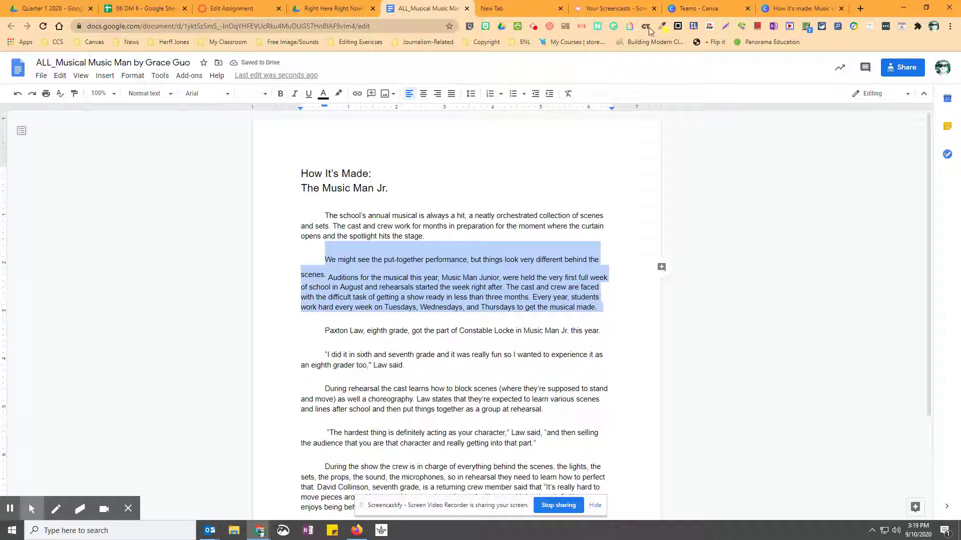
{"action": "left_click", "coordinate": [777, 5]}
{"action": "left_click", "coordinate": [558, 284]}
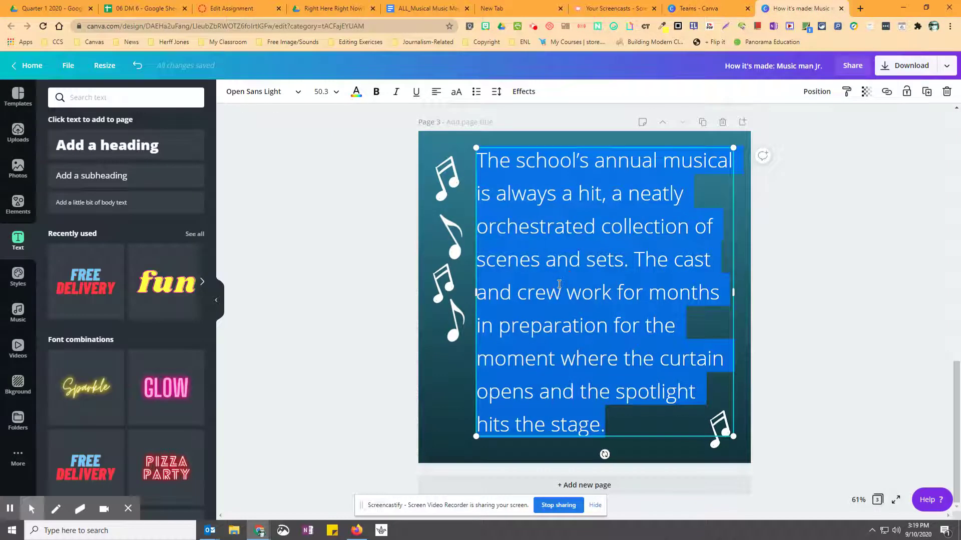
{"action": "key", "text": "ctrl+v"}
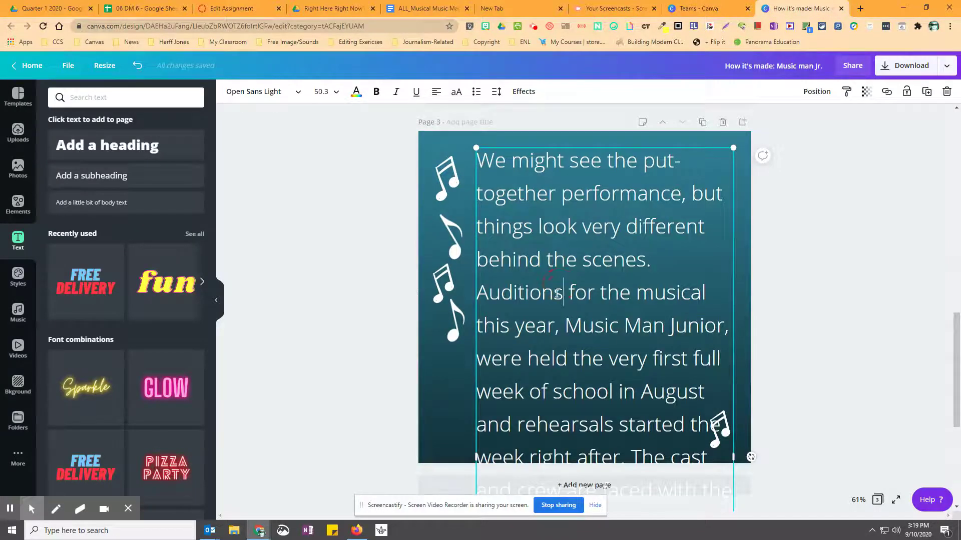
Scale page 3's overflowing body text down to size 35.2.
{"action": "scroll", "coordinate": [684, 379], "scroll_direction": "down", "scroll_amount": 2}
{"action": "left_click_drag", "start_coordinate": [747, 446], "coordinate": [749, 446]}
{"action": "scroll", "coordinate": [749, 447], "scroll_direction": "up", "scroll_amount": 3}
{"action": "left_click_drag", "start_coordinate": [732, 198], "coordinate": [616, 269]}
{"action": "left_click_drag", "start_coordinate": [583, 364], "coordinate": [571, 248]}
{"action": "left_click", "coordinate": [572, 249]}
{"action": "left_click_drag", "start_coordinate": [551, 353], "coordinate": [550, 251]}
{"action": "scroll", "coordinate": [675, 387], "scroll_direction": "down", "scroll_amount": 3}
{"action": "scroll", "coordinate": [688, 295], "scroll_direction": "up", "scroll_amount": 3}
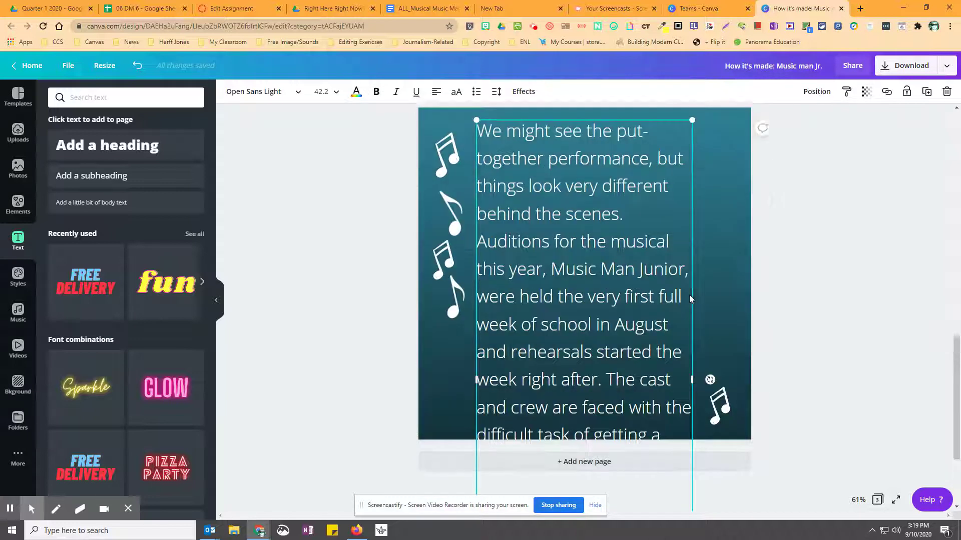
{"action": "left_click_drag", "start_coordinate": [692, 194], "coordinate": [656, 279]}
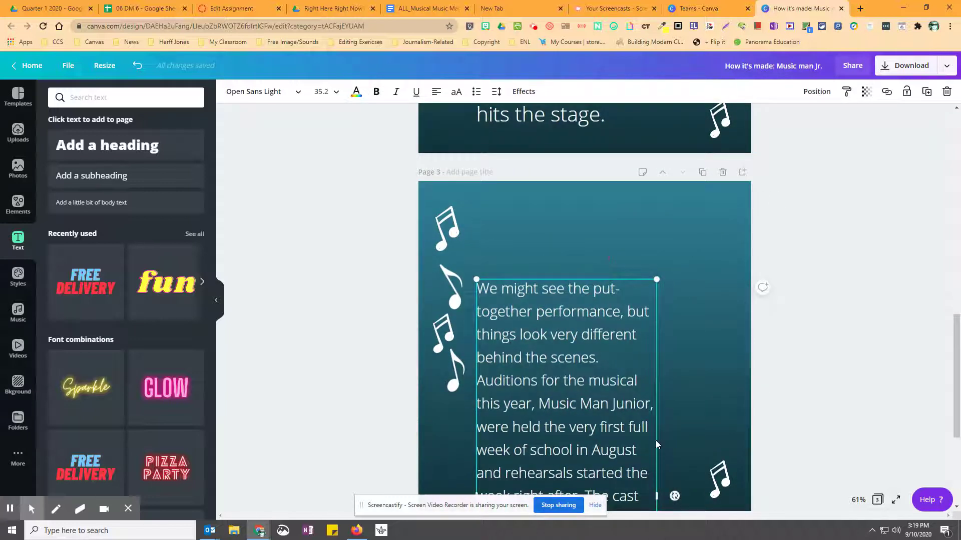
Widen page 3's text box almost to the page's right edge and move it up so the whole passage fits.
{"action": "left_click_drag", "start_coordinate": [660, 496], "coordinate": [735, 493]}
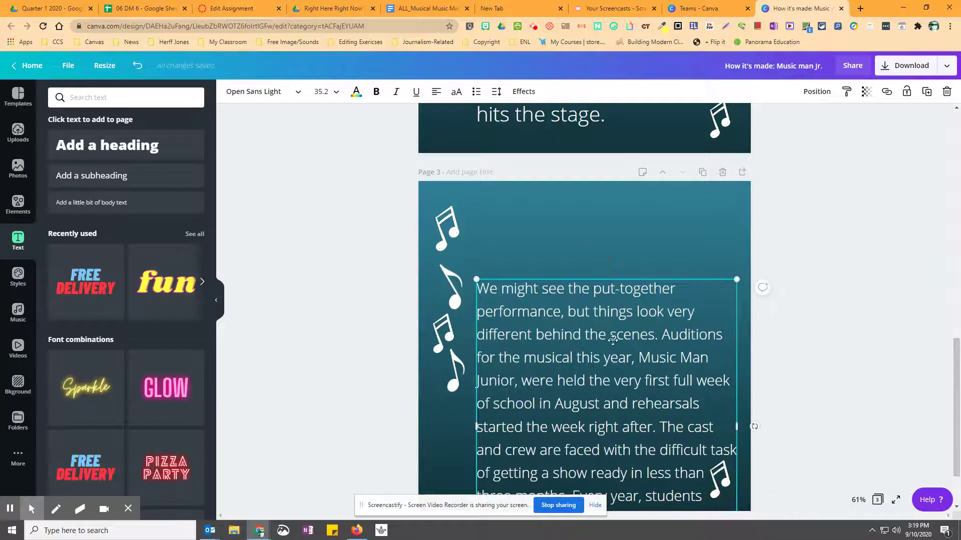
{"action": "left_click_drag", "start_coordinate": [615, 390], "coordinate": [612, 310]}
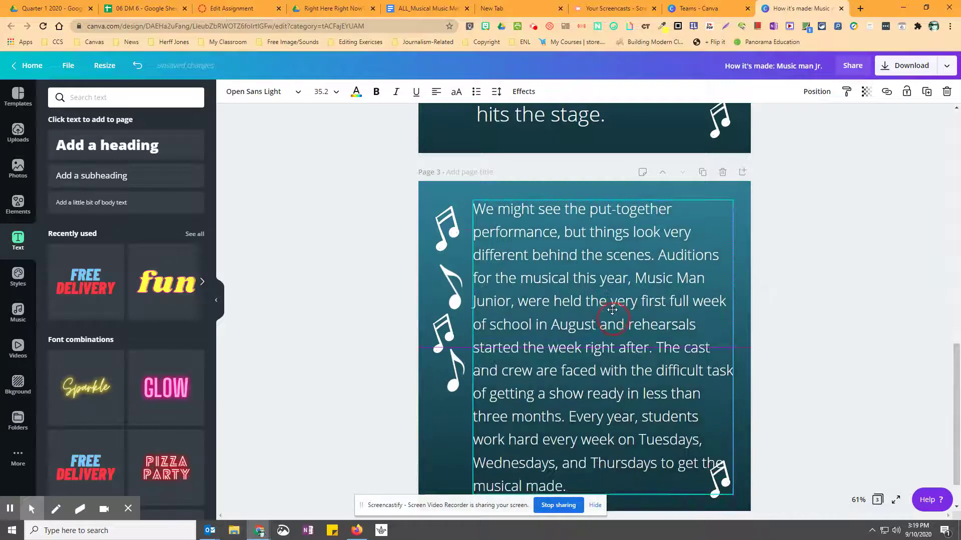
{"action": "left_click", "coordinate": [816, 402]}
{"action": "scroll", "coordinate": [816, 402], "scroll_direction": "down", "scroll_amount": 1}
{"action": "left_click", "coordinate": [650, 321]}
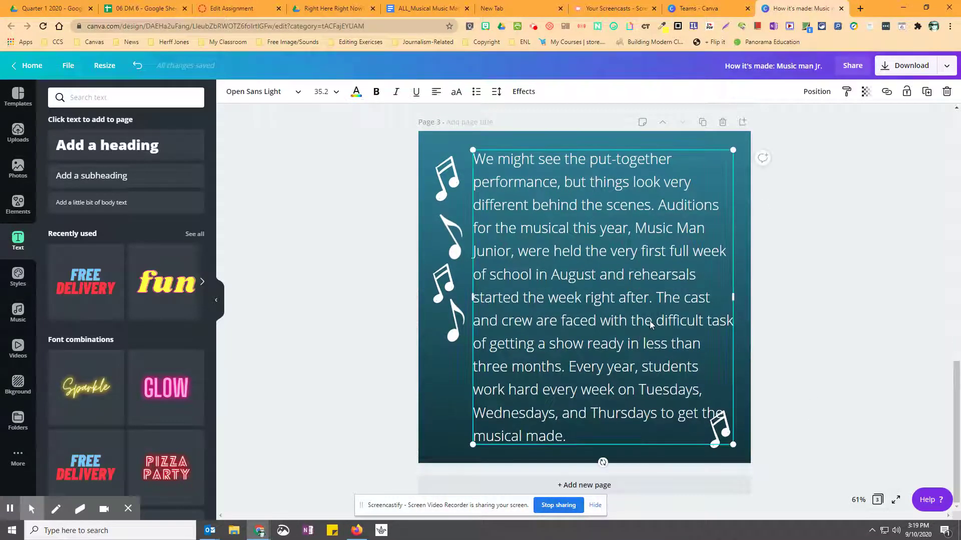
Duplicate page 3 and return to the body text on the original page 3.
{"action": "left_click", "coordinate": [703, 123]}
{"action": "left_click", "coordinate": [476, 164]}
{"action": "scroll", "coordinate": [532, 213], "scroll_direction": "up", "scroll_amount": 3}
{"action": "scroll", "coordinate": [533, 213], "scroll_direction": "up", "scroll_amount": 2}
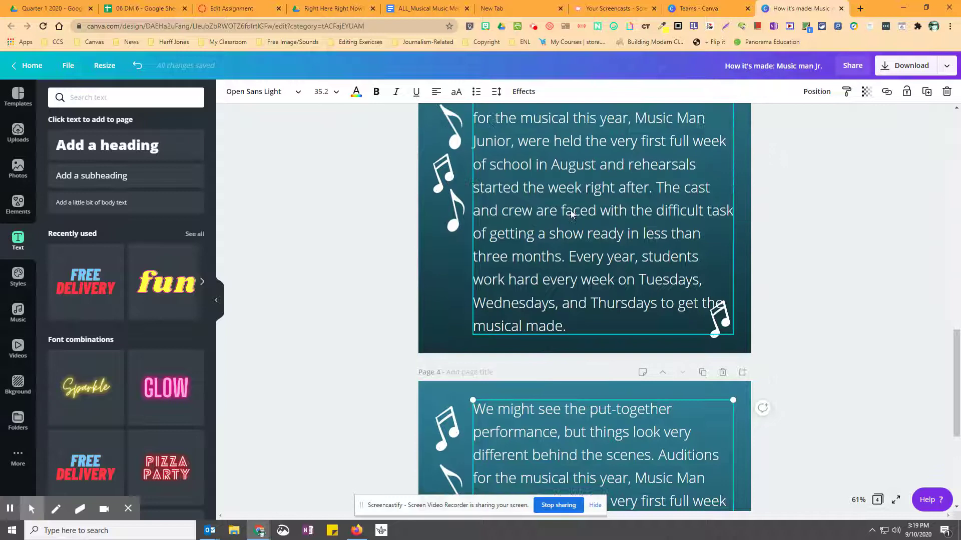
{"action": "left_click", "coordinate": [656, 189]}
{"action": "scroll", "coordinate": [657, 189], "scroll_direction": "up", "scroll_amount": 5}
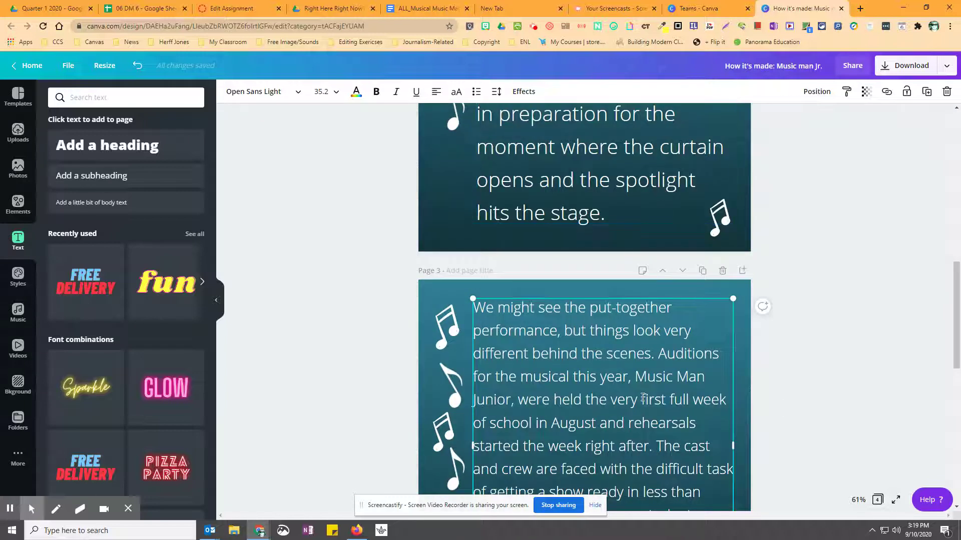
Delete the end of page 3's passage, from "The cast and crew" through "musical made.".
{"action": "scroll", "coordinate": [644, 432], "scroll_direction": "down", "scroll_amount": 2}
{"action": "left_click_drag", "start_coordinate": [658, 346], "coordinate": [688, 480]}
{"action": "key", "text": "BackSpace"}
Delete the opening of page 4's passage, from "We might see" through "right after.", so it begins with "The cast and crew".
{"action": "scroll", "coordinate": [658, 448], "scroll_direction": "down", "scroll_amount": 8}
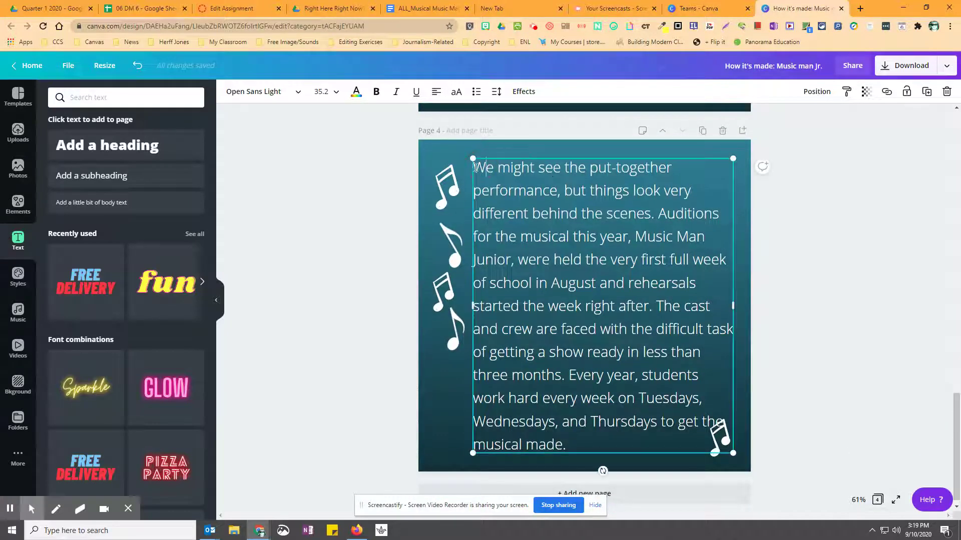
{"action": "left_click_drag", "start_coordinate": [504, 182], "coordinate": [647, 304]}
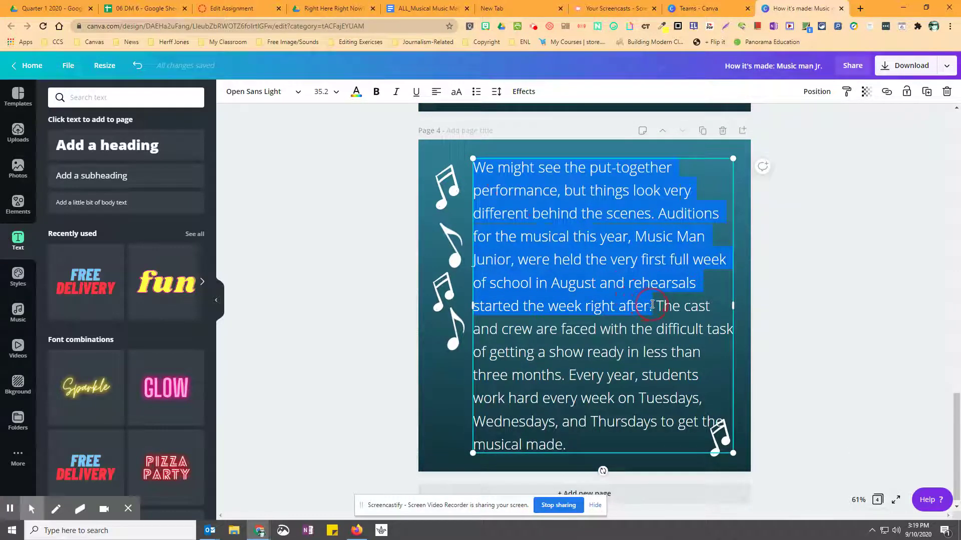
{"action": "key", "text": "BackSpace"}
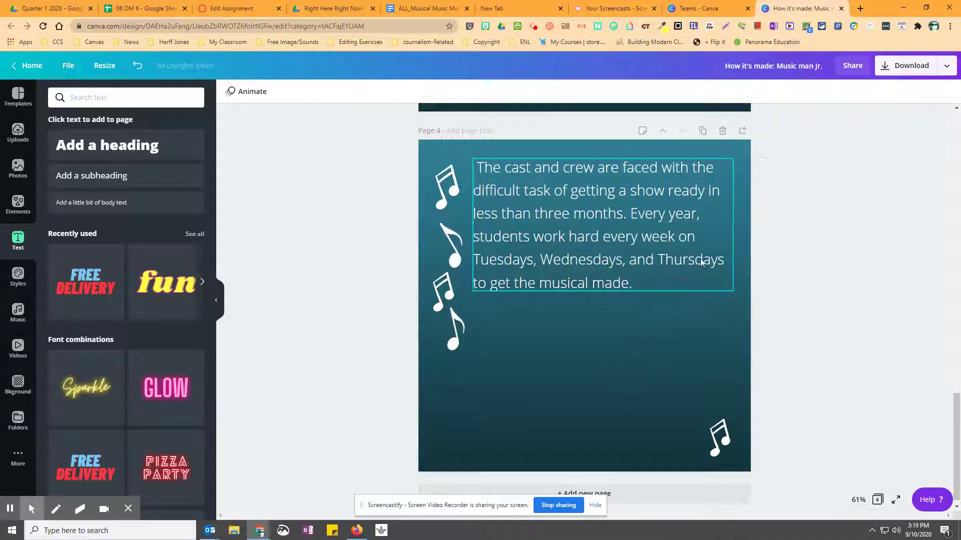
Narrow page 4's text box, scale its text up to size 39.4 and nudge it up beside the music notes.
{"action": "left_click_drag", "start_coordinate": [734, 224], "coordinate": [691, 250]}
{"action": "left_click_drag", "start_coordinate": [691, 313], "coordinate": [689, 367]}
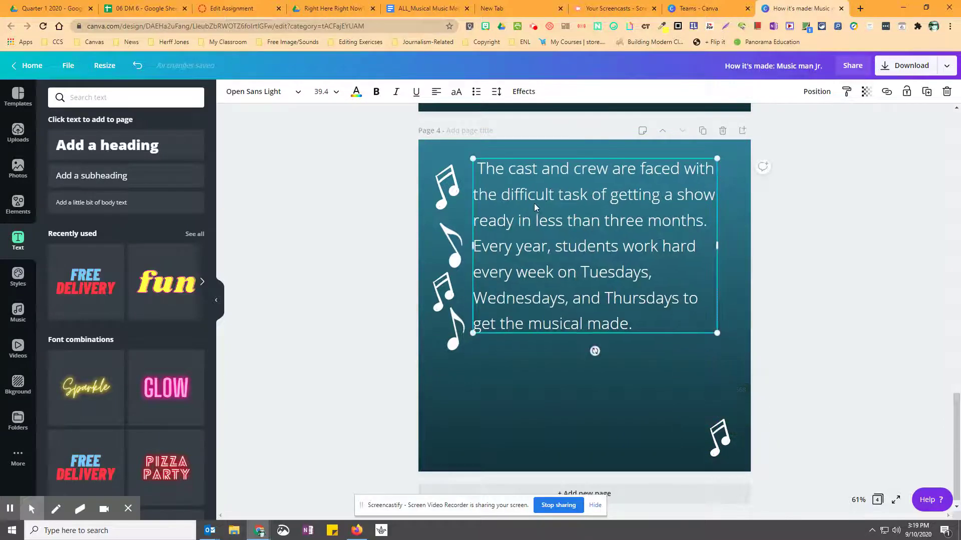
{"action": "left_click_drag", "start_coordinate": [533, 203], "coordinate": [537, 196]}
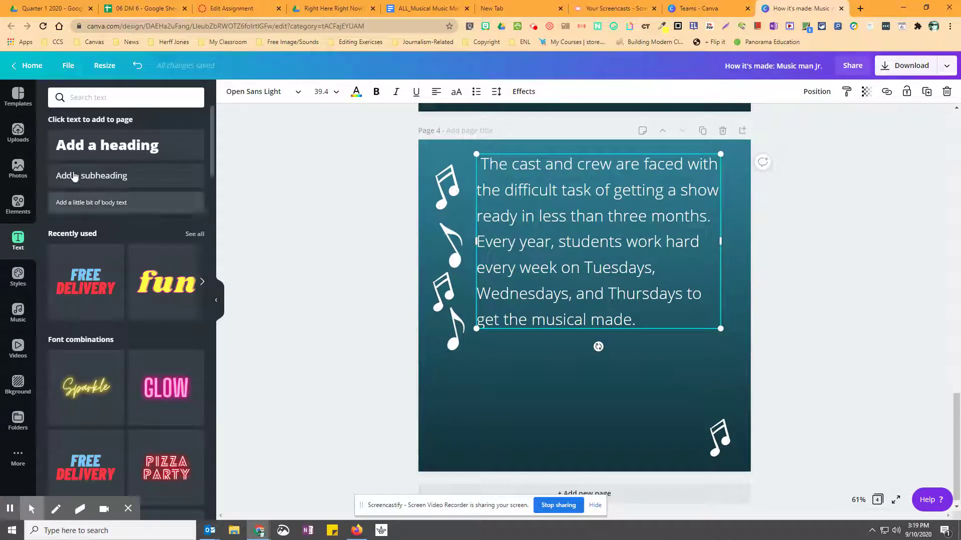
Add the uploaded camera photo to page 4, shrink it and place it below the passage near the page's lower-left corner.
{"action": "left_click", "coordinate": [18, 129]}
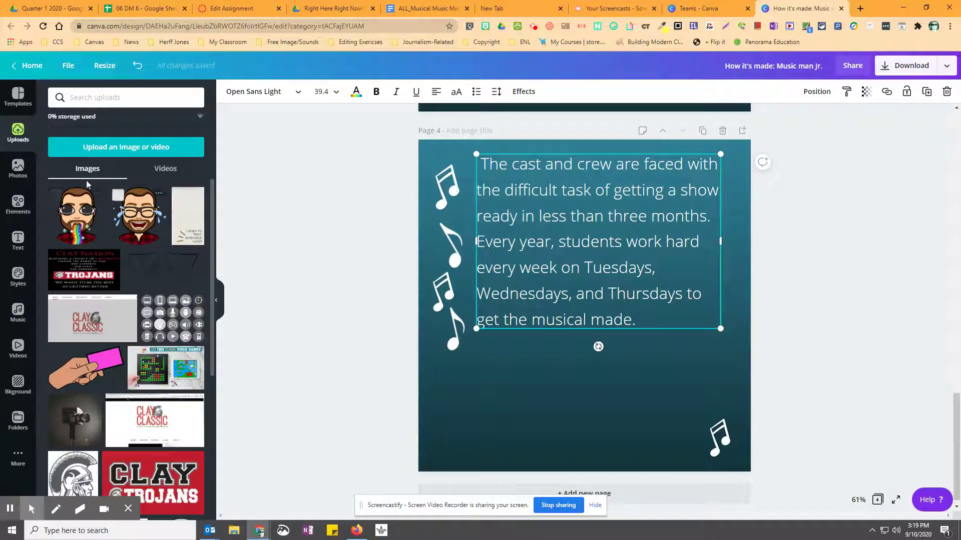
{"action": "left_click", "coordinate": [56, 195]}
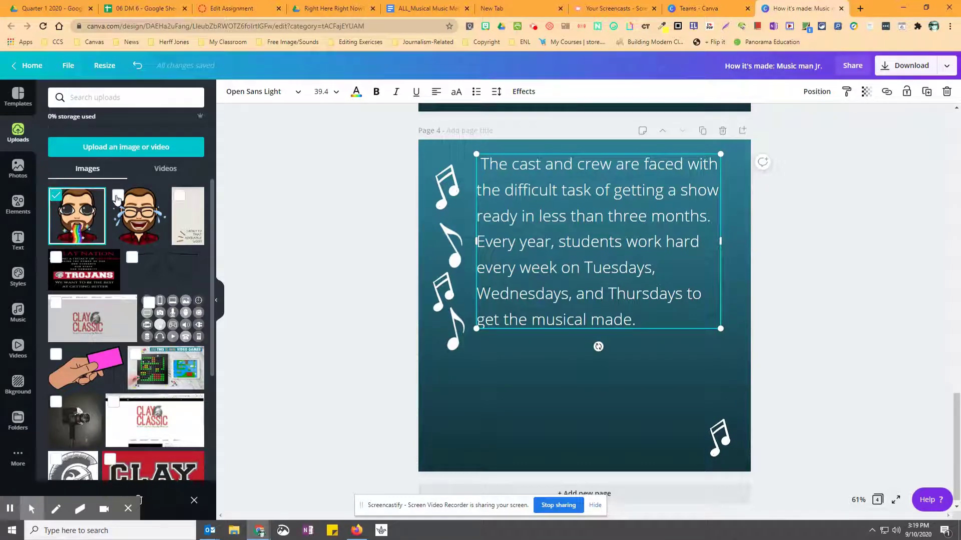
{"action": "left_click", "coordinate": [57, 195]}
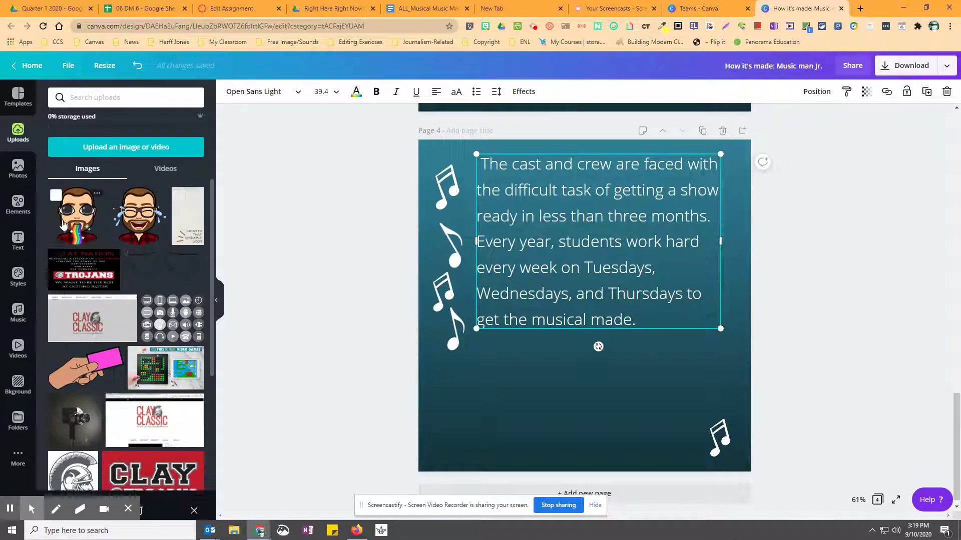
{"action": "left_click", "coordinate": [75, 420]}
{"action": "left_click_drag", "start_coordinate": [631, 297], "coordinate": [623, 327]}
{"action": "left_click_drag", "start_coordinate": [675, 235], "coordinate": [593, 325]}
{"action": "mouse_move", "coordinate": [540, 345]}
{"action": "left_mouse_down"}
{"action": "mouse_move", "coordinate": [523, 371]}
{"action": "mouse_move", "coordinate": [539, 362]}
{"action": "left_mouse_up"}
Move the lowest music note of page 4's left column onto the camera photo's lower-left corner and bring it in front of the photo.
{"action": "left_click_drag", "start_coordinate": [457, 347], "coordinate": [472, 443]}
{"action": "left_click", "coordinate": [813, 95]}
{"action": "left_click", "coordinate": [670, 123]}
{"action": "mouse_move", "coordinate": [468, 449]}
{"action": "left_mouse_down"}
{"action": "mouse_move", "coordinate": [483, 400]}
{"action": "mouse_move", "coordinate": [477, 447]}
{"action": "left_mouse_up"}
Shift the camera photo and its note together to the left, and move the page's lower-right music note onto the photo's upper-right corner.
{"action": "left_click", "coordinate": [510, 388], "text": "shift"}
{"action": "left_click_drag", "start_coordinate": [519, 397], "coordinate": [488, 399]}
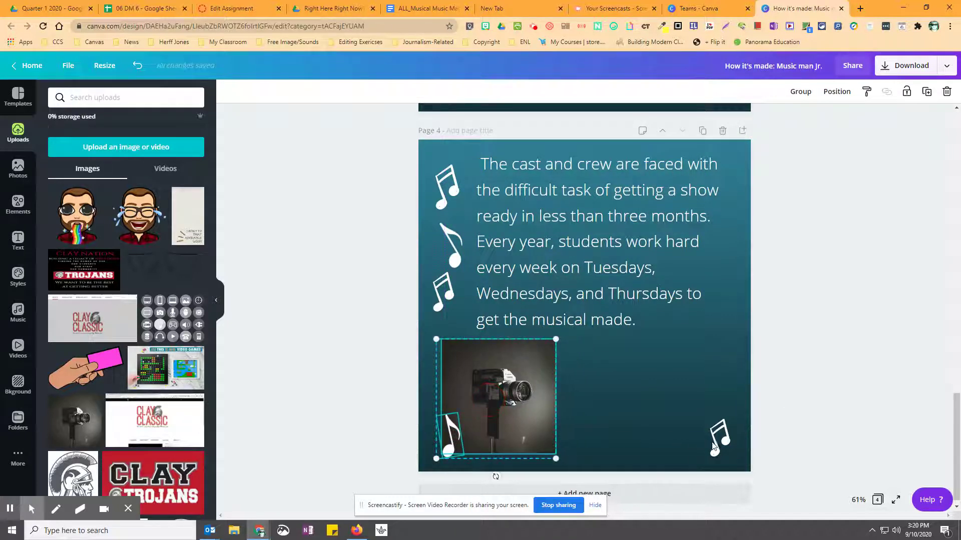
{"action": "left_click", "coordinate": [719, 434]}
{"action": "left_click_drag", "start_coordinate": [719, 434], "coordinate": [525, 355]}
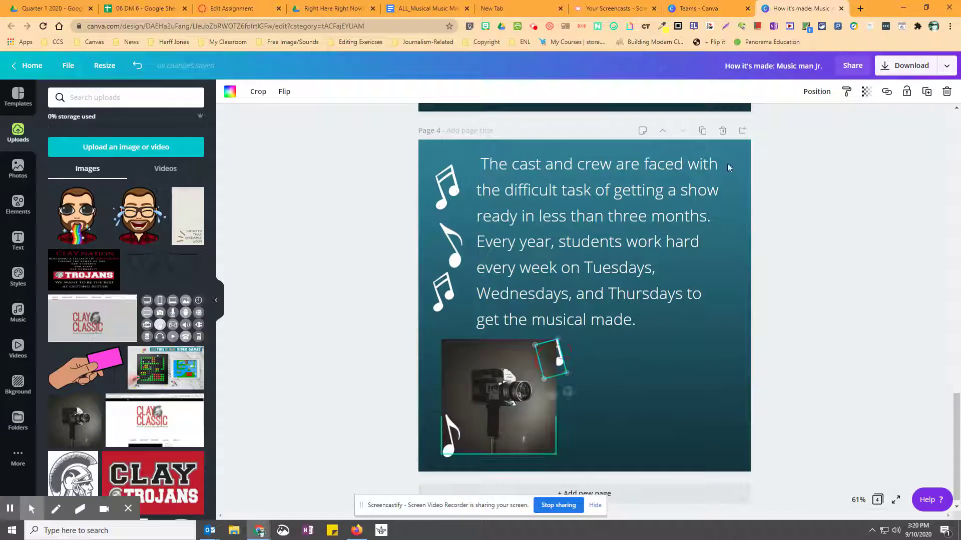